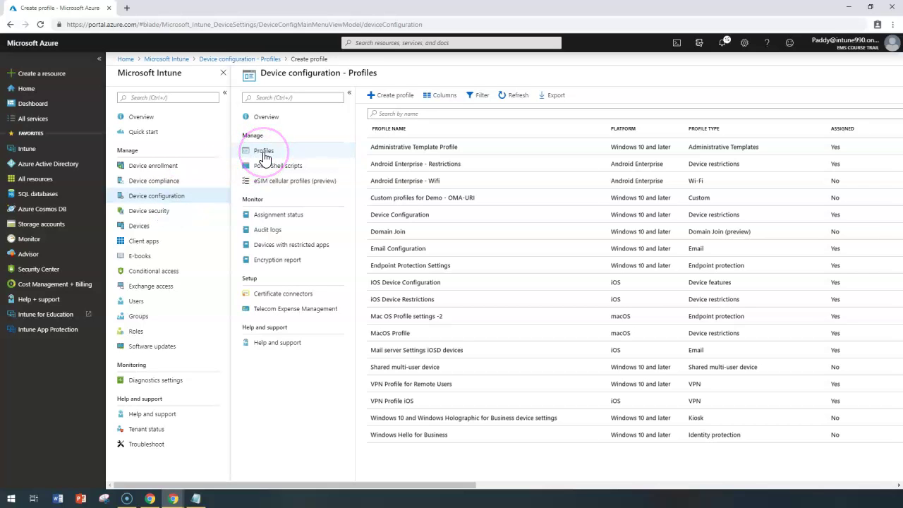
Name the new profile "Device restrictions - Work profile settings" and enter the same text as its description.
{"action": "left_click_drag", "start_coordinate": [425, 486], "coordinate": [679, 476]}
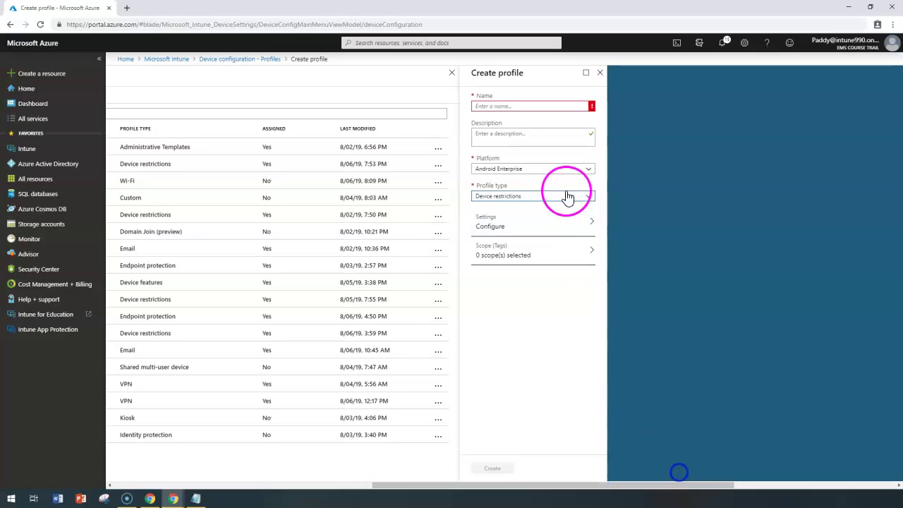
{"action": "left_click", "coordinate": [497, 107]}
{"action": "type", "text": "Device restrictions - Work profile settings"}
{"action": "left_click", "coordinate": [540, 138]}
{"action": "type", "text": "Device restrictions - Work profile settings"}
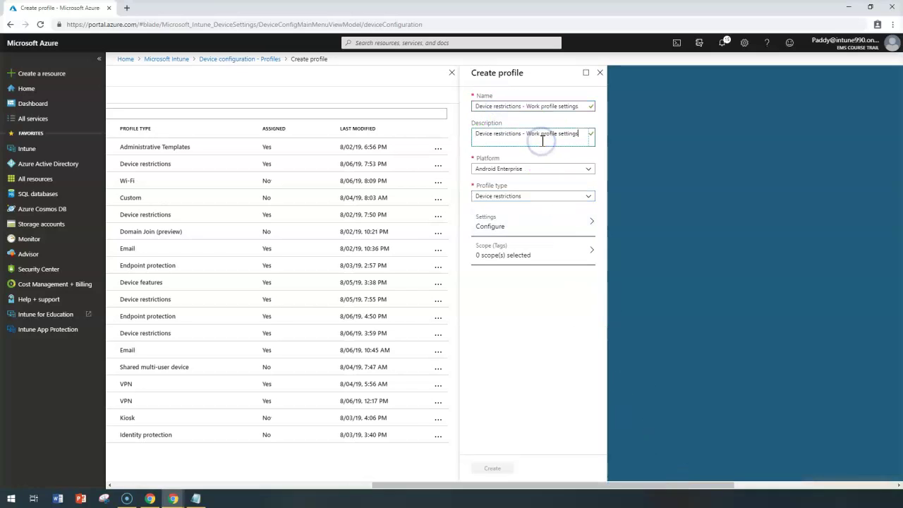
Set the platform to Android Enterprise and the profile type to Device restrictions under Work Profile Only.
{"action": "left_click", "coordinate": [498, 178]}
{"action": "left_click", "coordinate": [494, 202]}
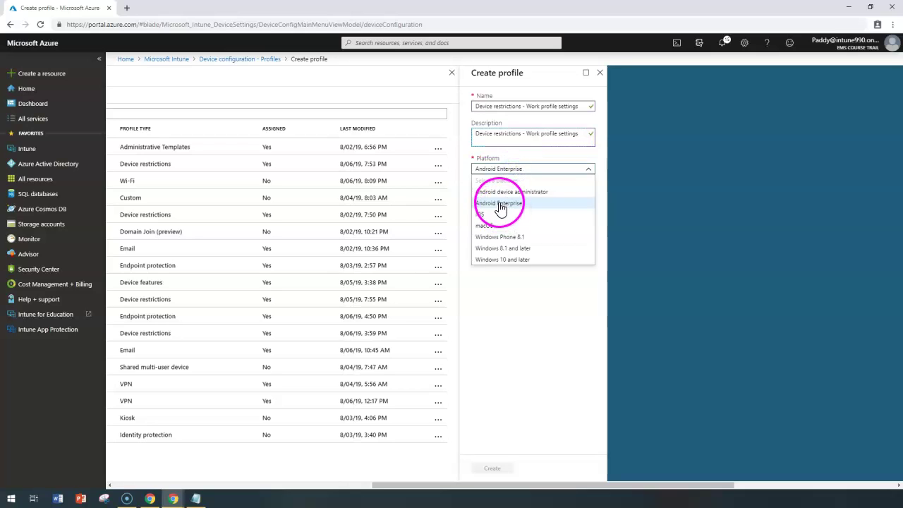
{"action": "left_click", "coordinate": [520, 215]}
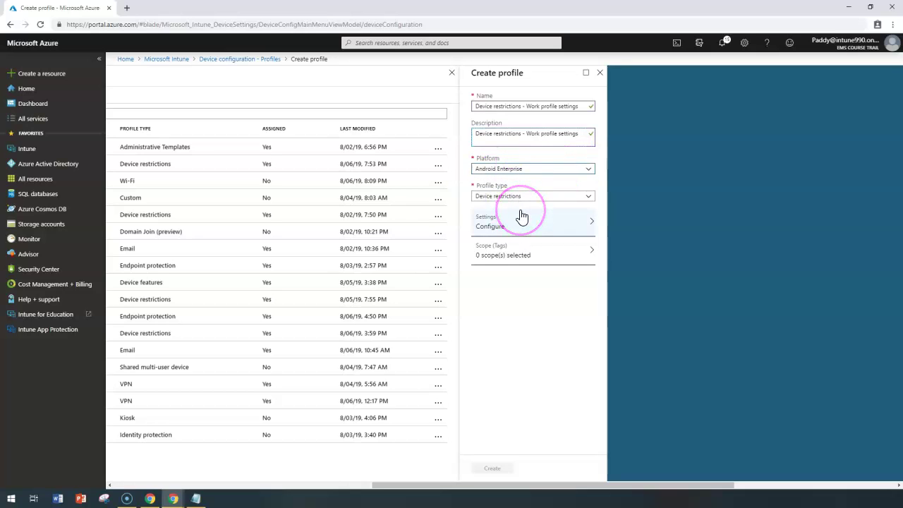
{"action": "left_click", "coordinate": [477, 185]}
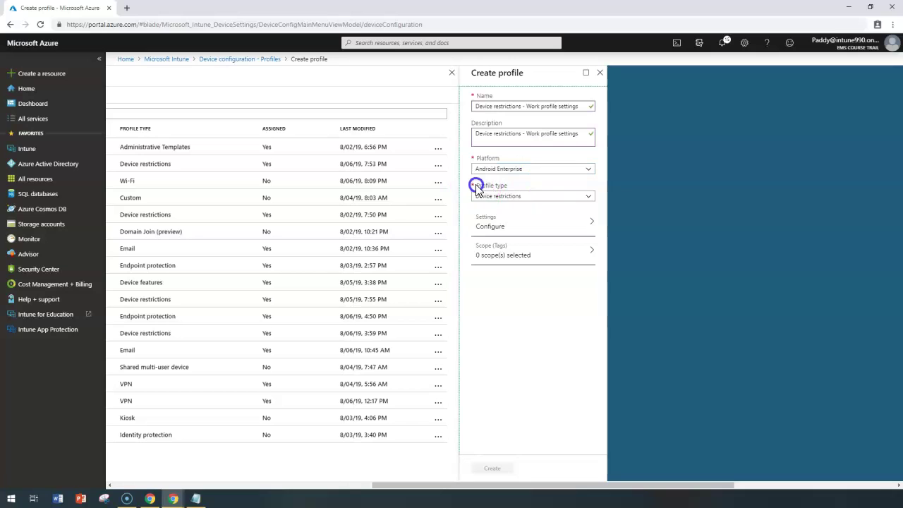
{"action": "left_click", "coordinate": [538, 200]}
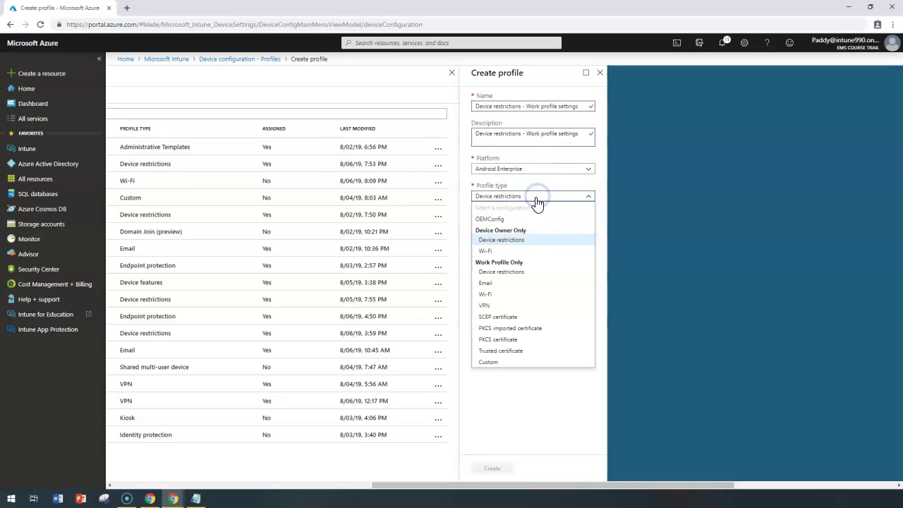
{"action": "left_click", "coordinate": [502, 271]}
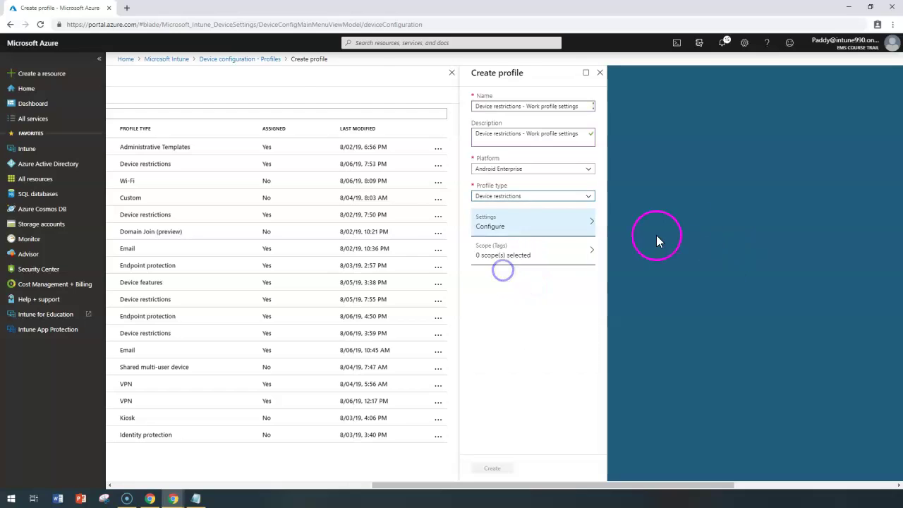
Compare the General settings of the Device Owner Only device restrictions with the work profile settings of the Work Profile Only type.
{"action": "left_click", "coordinate": [187, 199]}
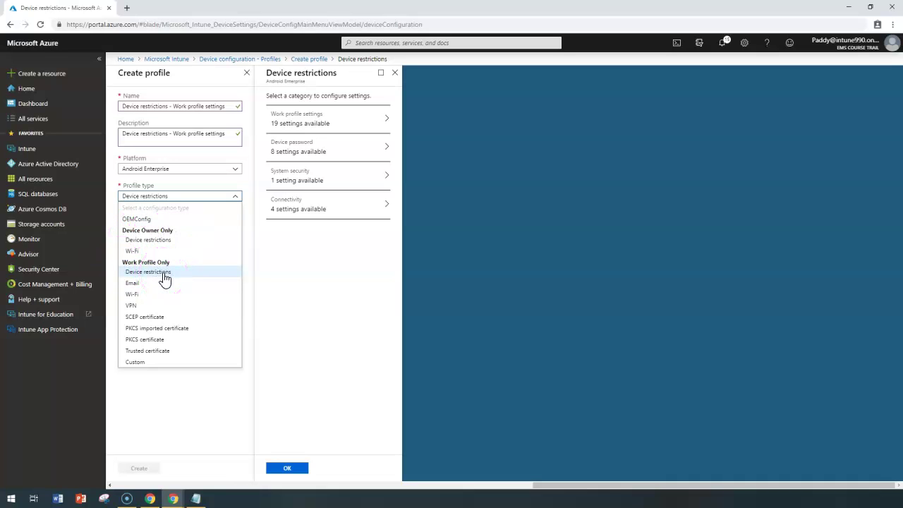
{"action": "left_click", "coordinate": [162, 243]}
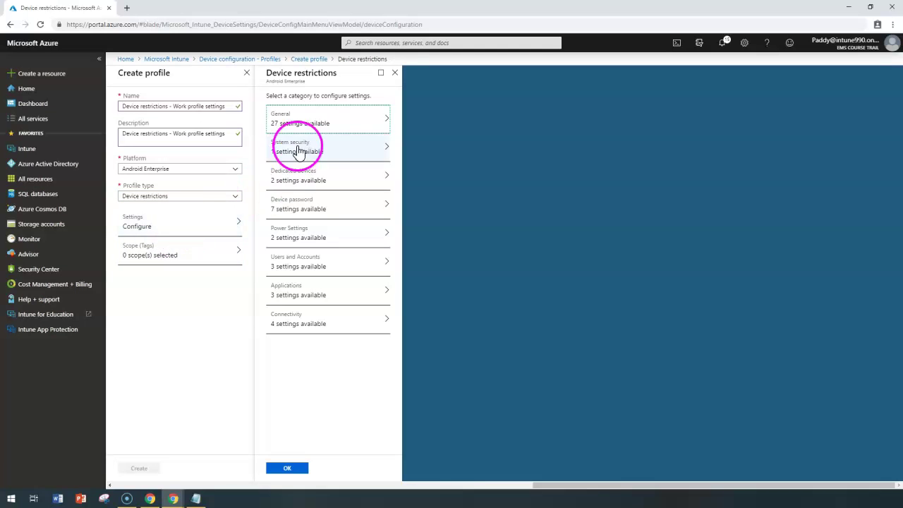
{"action": "left_click", "coordinate": [301, 116]}
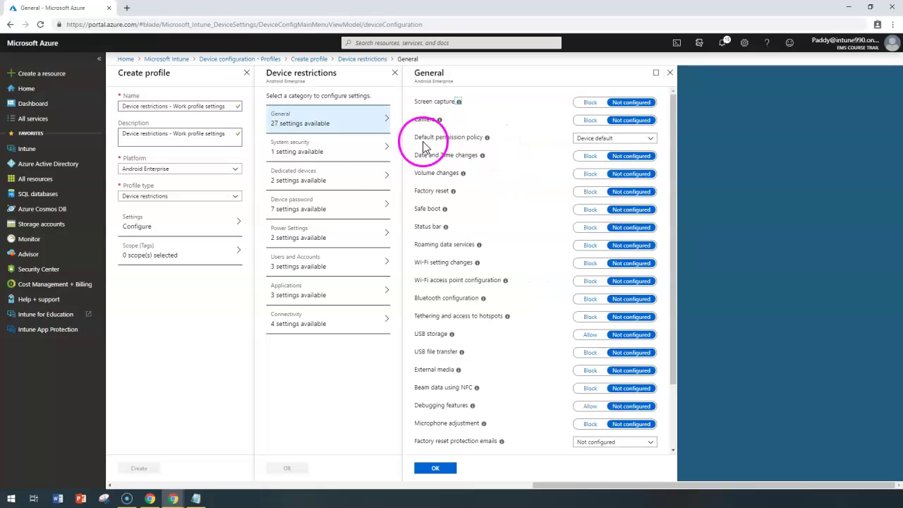
{"action": "left_click", "coordinate": [190, 197]}
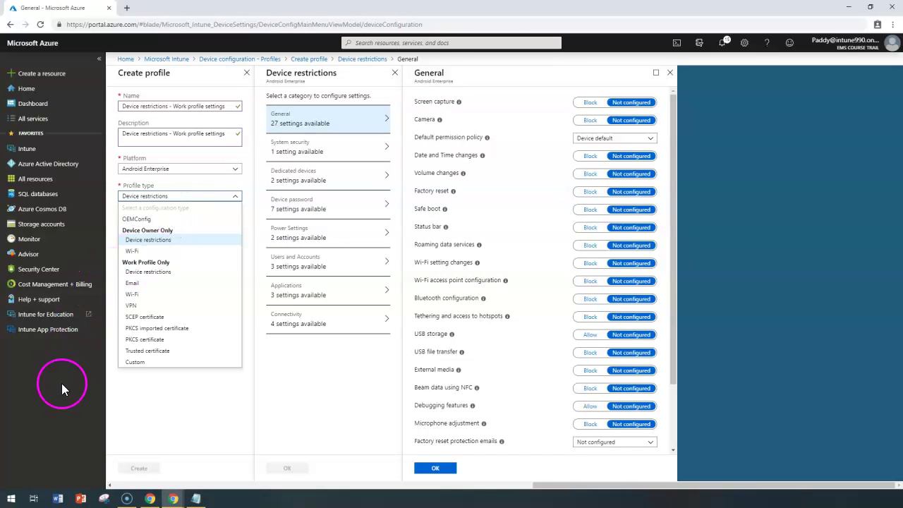
{"action": "left_click", "coordinate": [148, 272]}
{"action": "left_click_drag", "start_coordinate": [429, 175], "coordinate": [496, 176]}
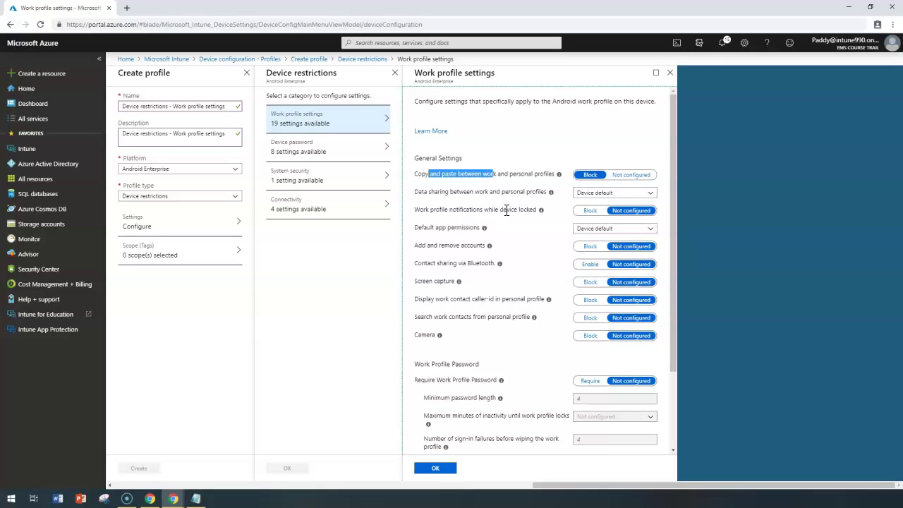
Select Device restrictions under Work Profile Only as the profile type and open its Work profile settings category.
{"action": "left_click", "coordinate": [161, 198]}
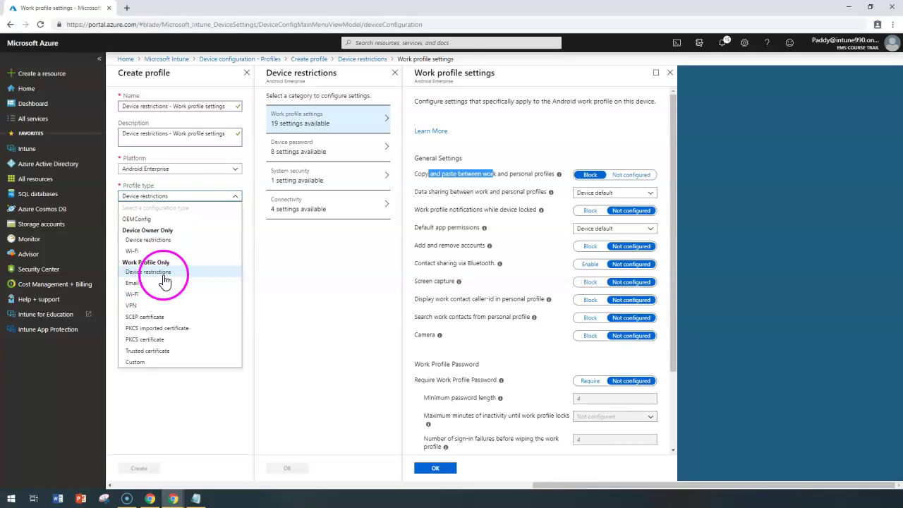
{"action": "left_click", "coordinate": [196, 202]}
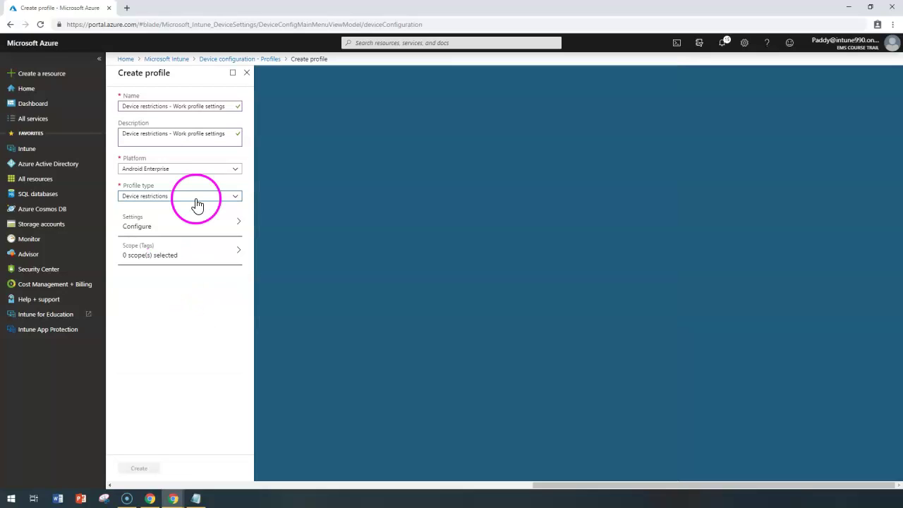
{"action": "left_click", "coordinate": [196, 201]}
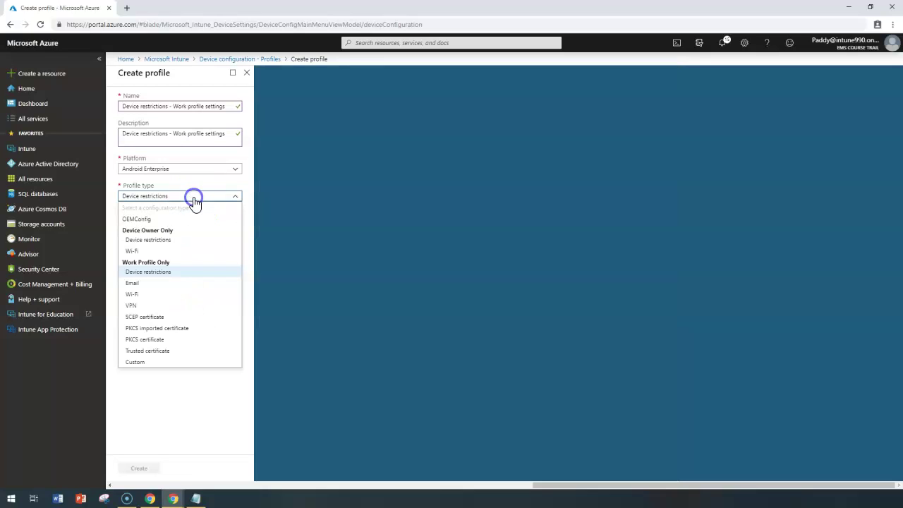
{"action": "left_click", "coordinate": [150, 275]}
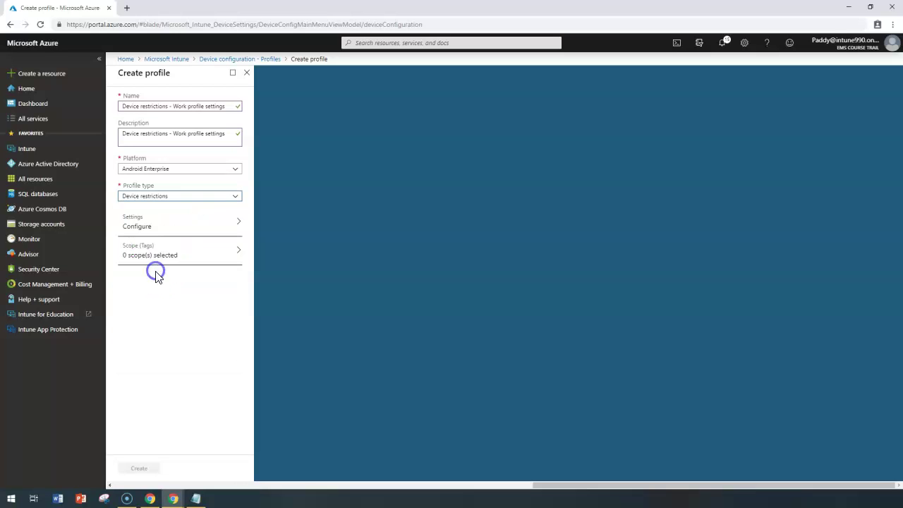
{"action": "left_click", "coordinate": [191, 241]}
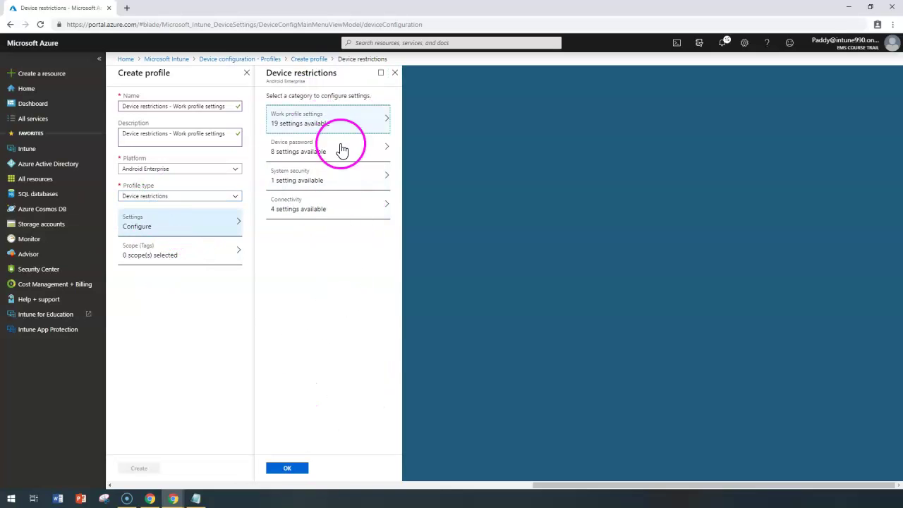
{"action": "left_click_drag", "start_coordinate": [285, 96], "coordinate": [319, 95]}
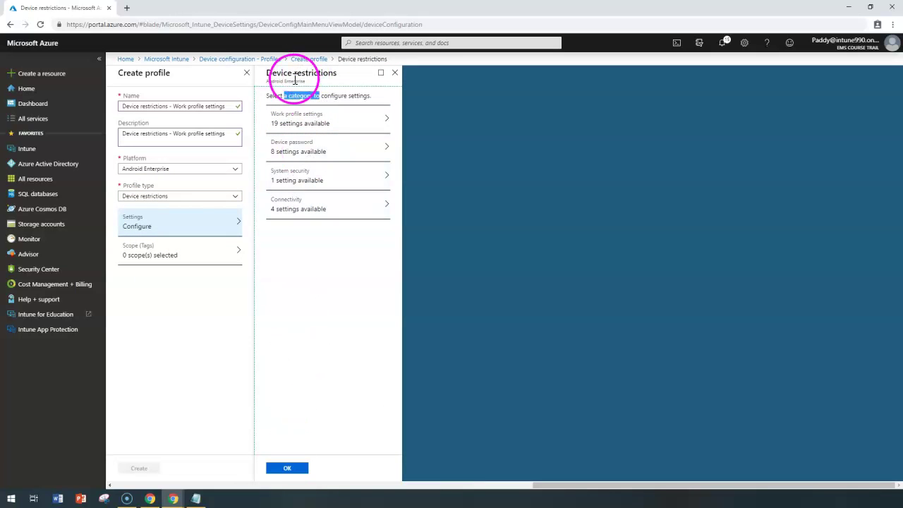
{"action": "left_click", "coordinate": [299, 125]}
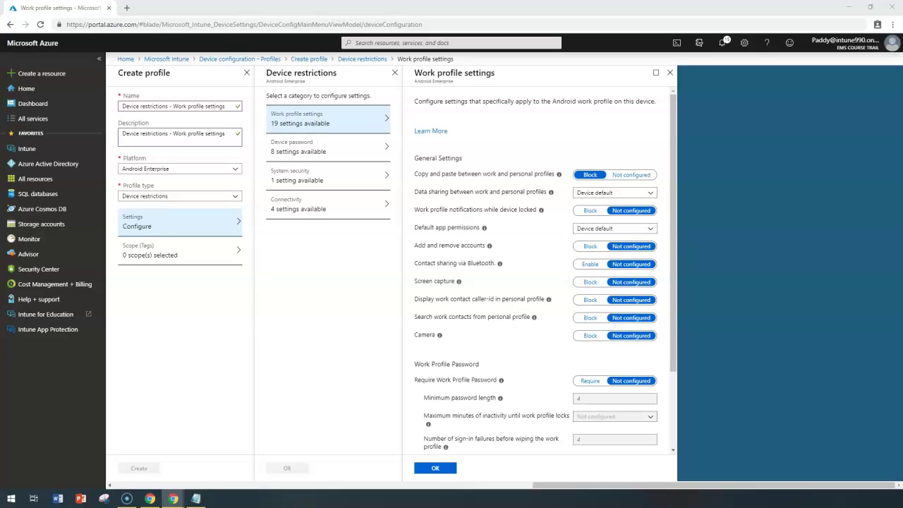
Set data sharing between work and personal profiles to "Apps in work profile can handle sharing request from personal profile".
{"action": "triple_click", "coordinate": [437, 192]}
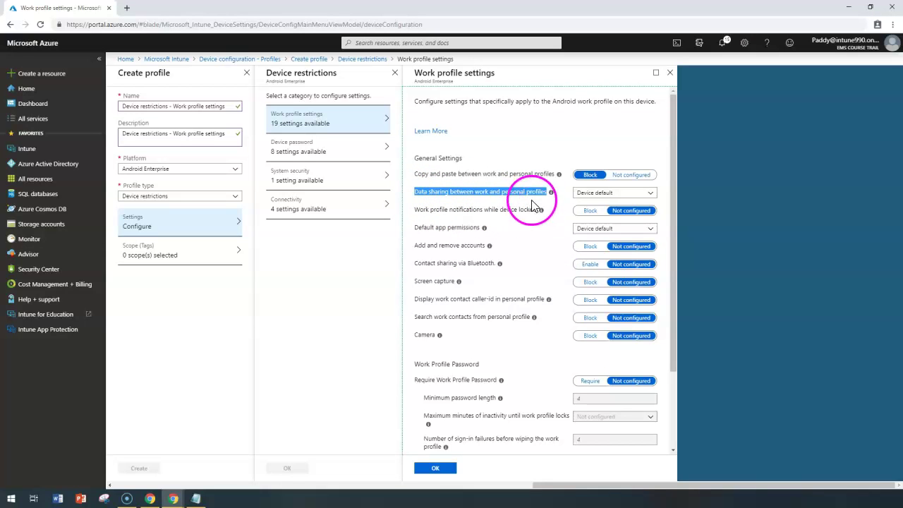
{"action": "left_click", "coordinate": [577, 196]}
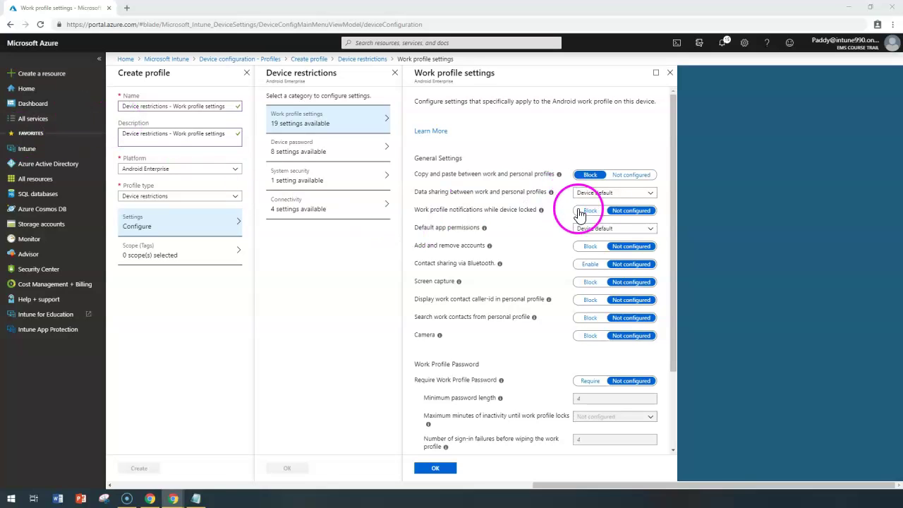
{"action": "left_click", "coordinate": [610, 199]}
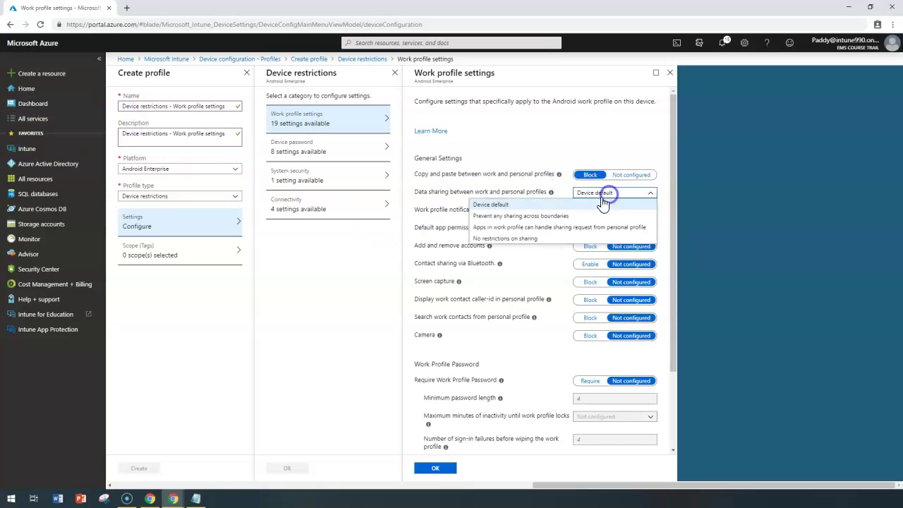
{"action": "left_click", "coordinate": [563, 227]}
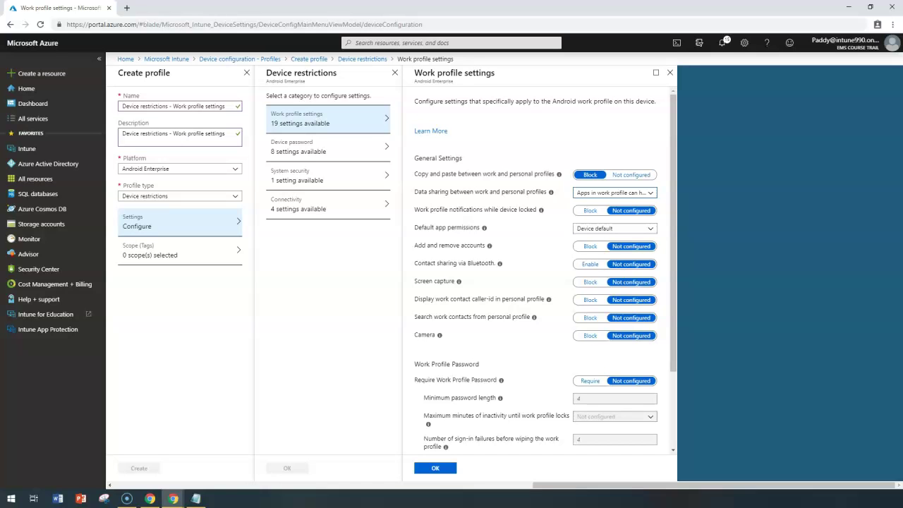
Try "No restrictions on sharing" and "Prevent any sharing across boundaries" for data sharing between work and personal profiles.
{"action": "left_click", "coordinate": [614, 192]}
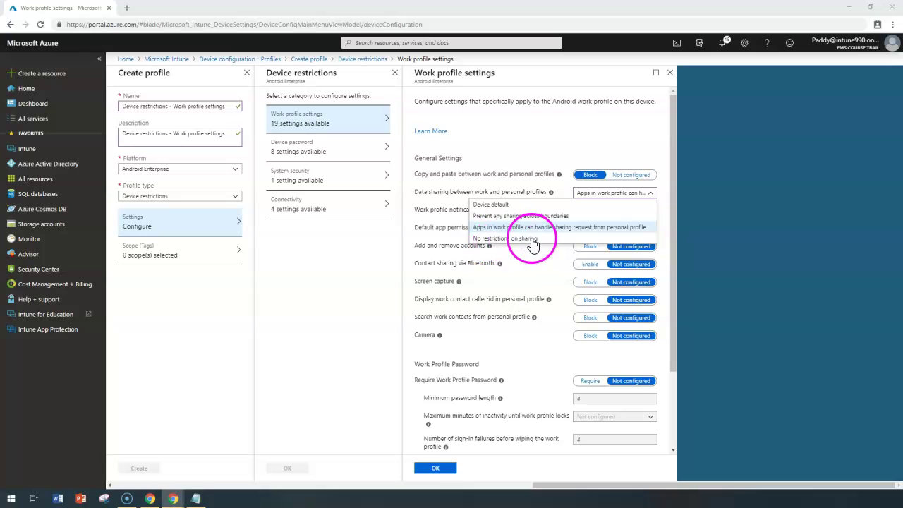
{"action": "left_click", "coordinate": [531, 238]}
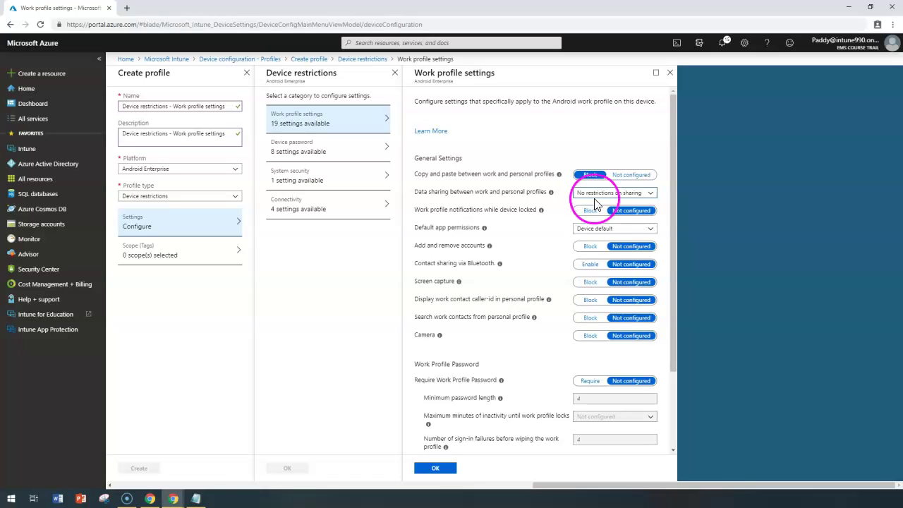
{"action": "left_click", "coordinate": [598, 193]}
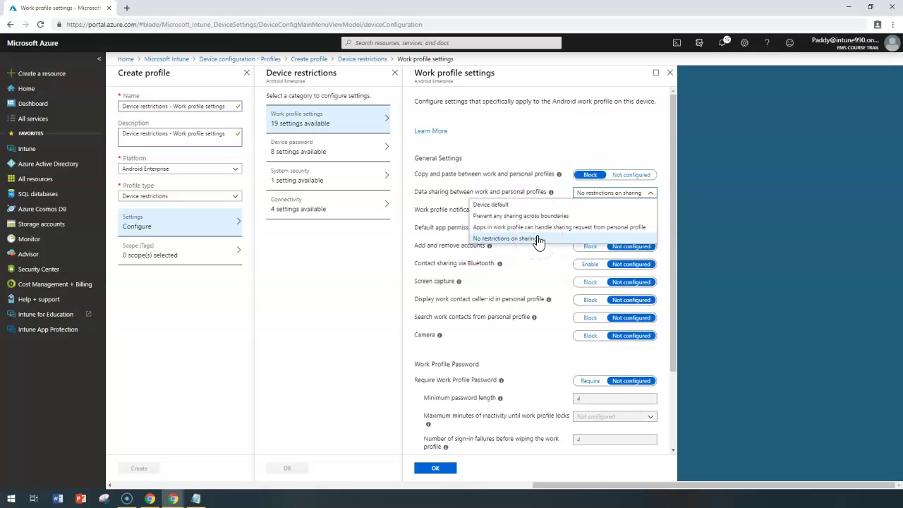
{"action": "left_click", "coordinate": [501, 226]}
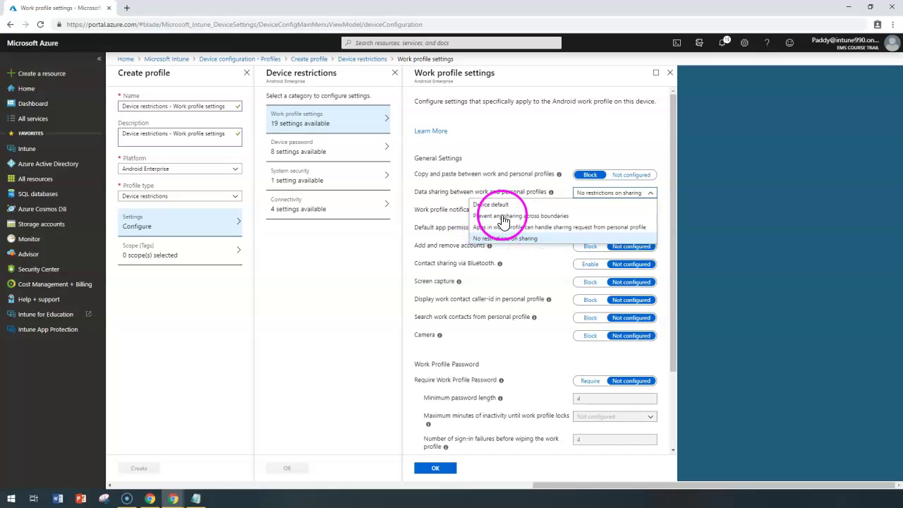
{"action": "left_click", "coordinate": [502, 215]}
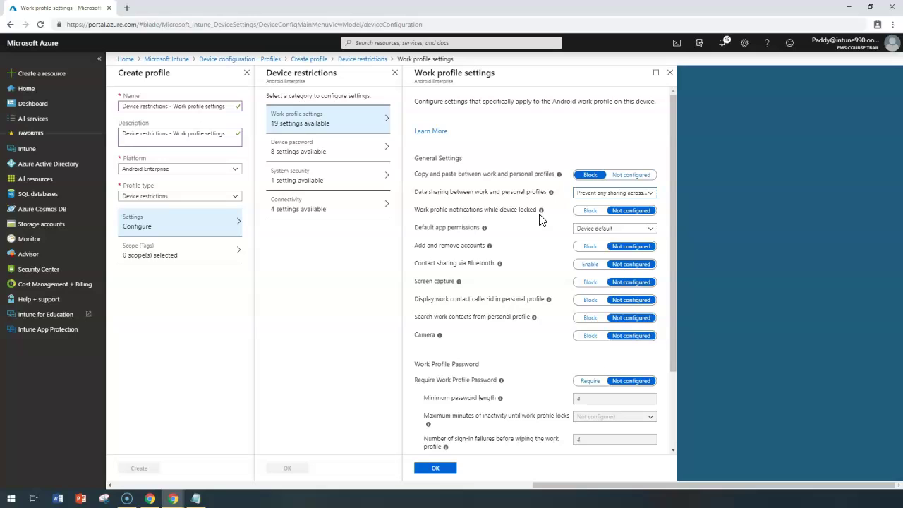
{"action": "left_click", "coordinate": [540, 219]}
Set data sharing between work and personal profiles to Device default, and block work profile notifications while the device is locked.
{"action": "left_click", "coordinate": [589, 194]}
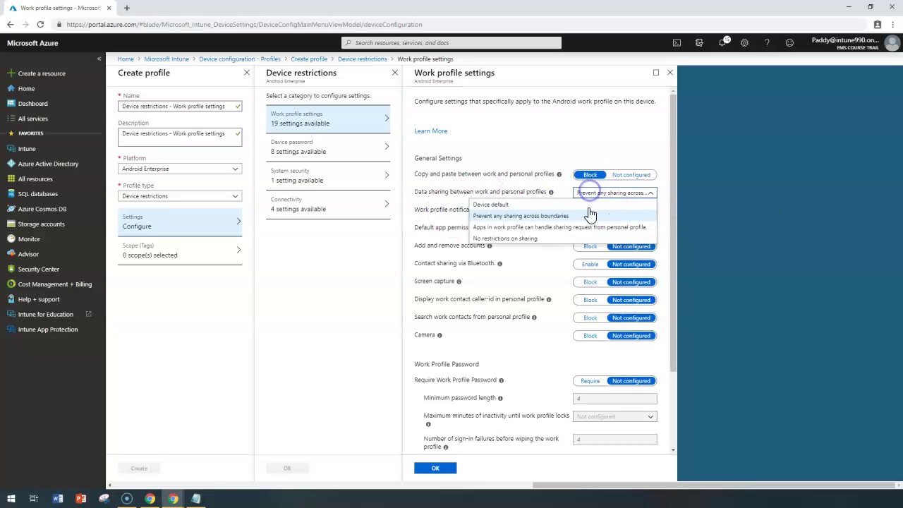
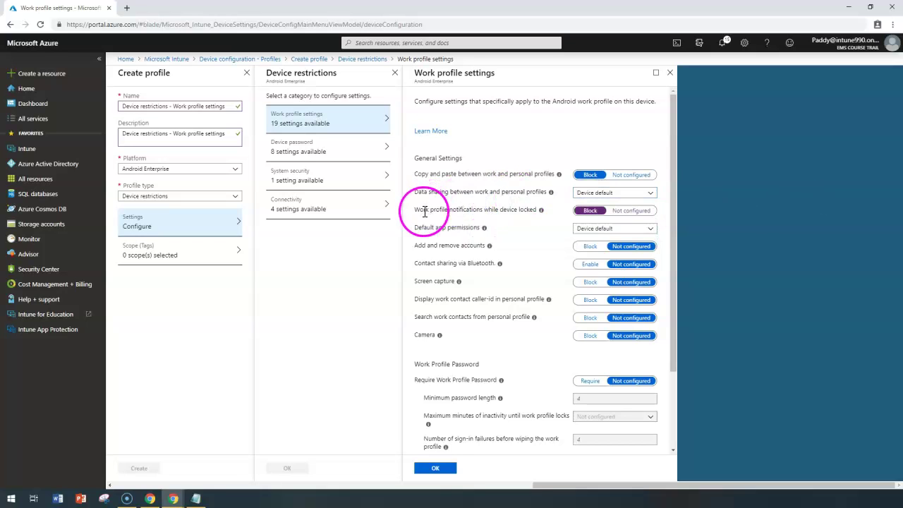
{"action": "triple_click", "coordinate": [486, 209]}
{"action": "left_click", "coordinate": [489, 210]}
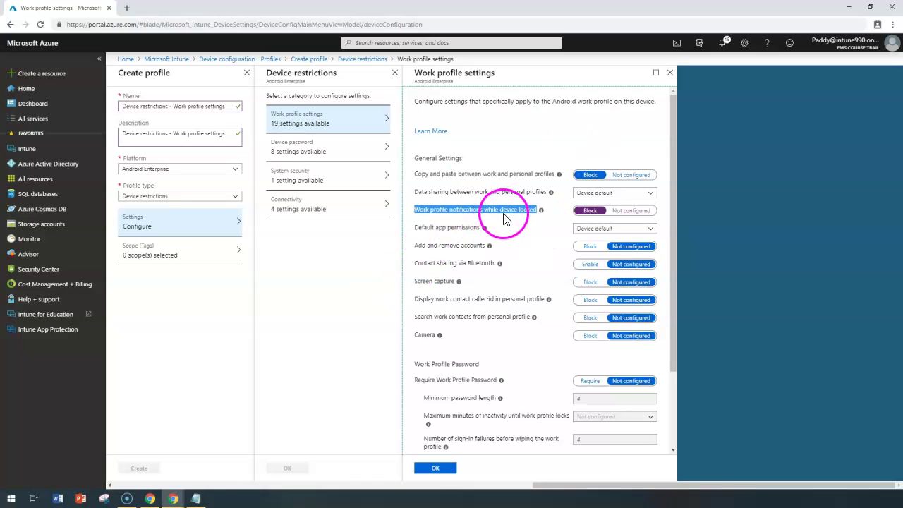
{"action": "triple_click", "coordinate": [493, 212]}
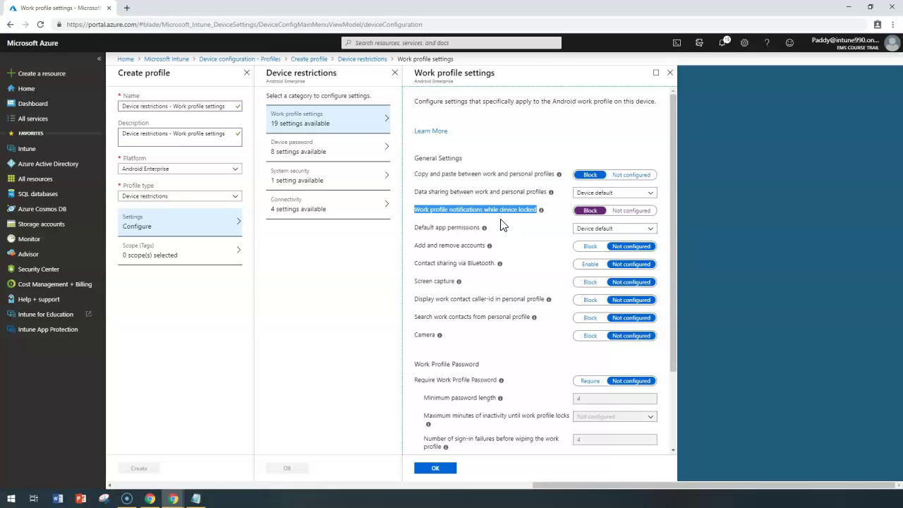
{"action": "left_click", "coordinate": [631, 210]}
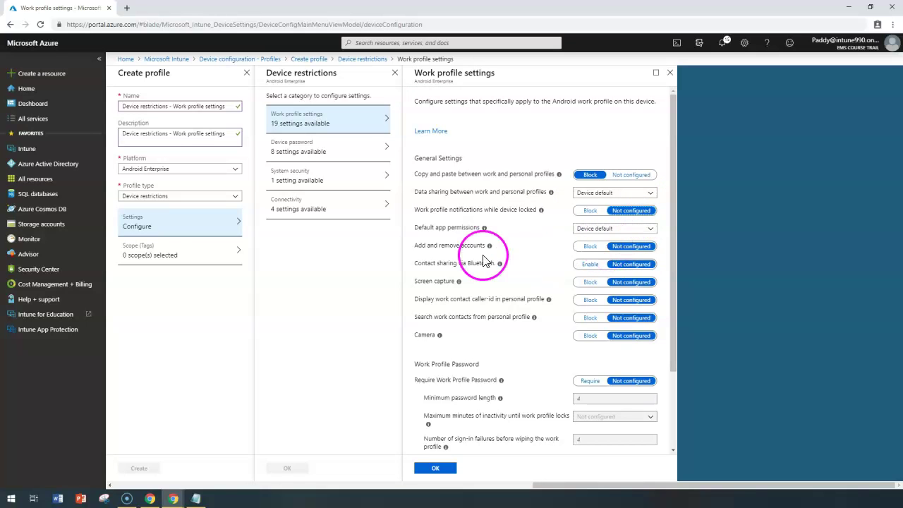
{"action": "left_click", "coordinate": [592, 211]}
Check the default app permissions choices, leave Device default selected, and block adding and removing accounts.
{"action": "triple_click", "coordinate": [436, 227]}
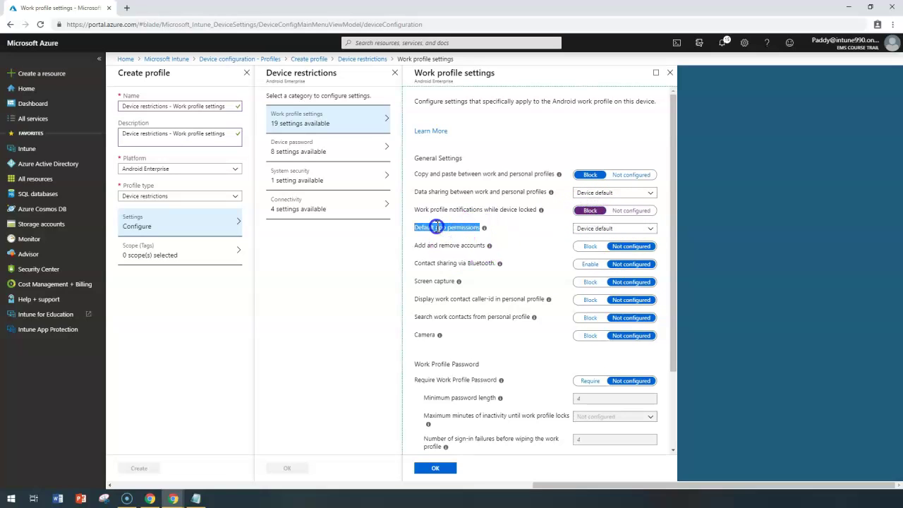
{"action": "left_click", "coordinate": [611, 229]}
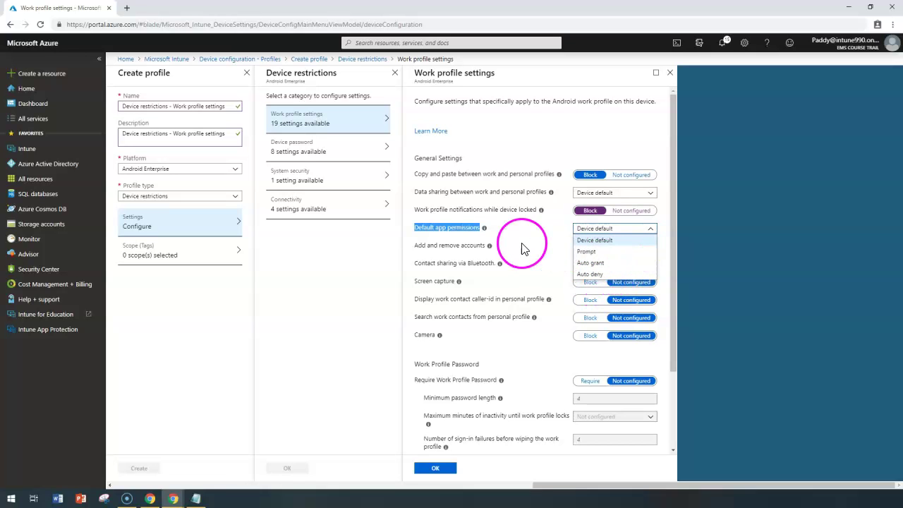
{"action": "left_click", "coordinate": [435, 237]}
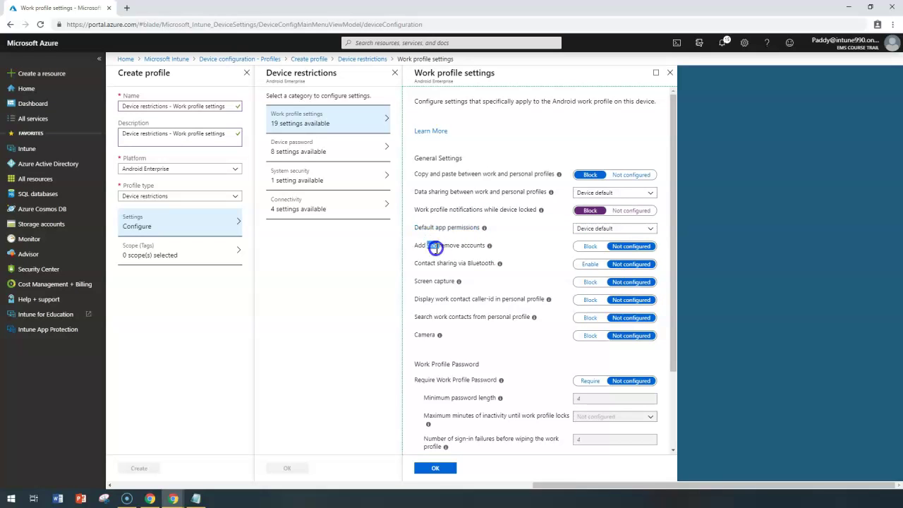
{"action": "triple_click", "coordinate": [441, 247]}
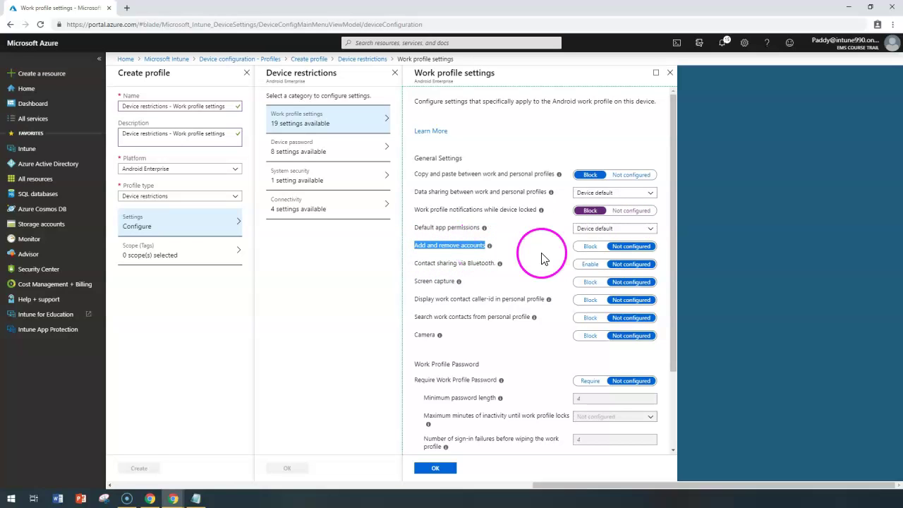
{"action": "left_click", "coordinate": [591, 249]}
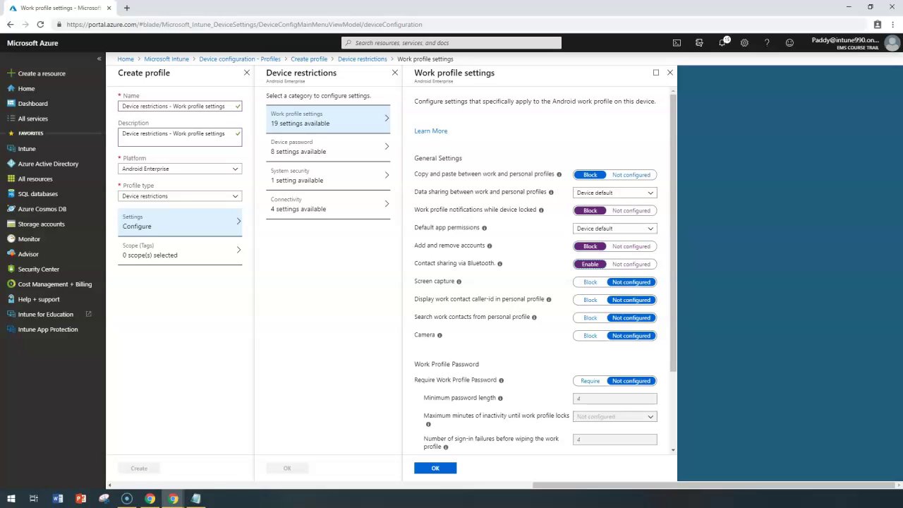
Try Enable for contact sharing via Bluetooth, and return it to Not configured.
{"action": "left_click", "coordinate": [607, 266]}
{"action": "left_click", "coordinate": [624, 269]}
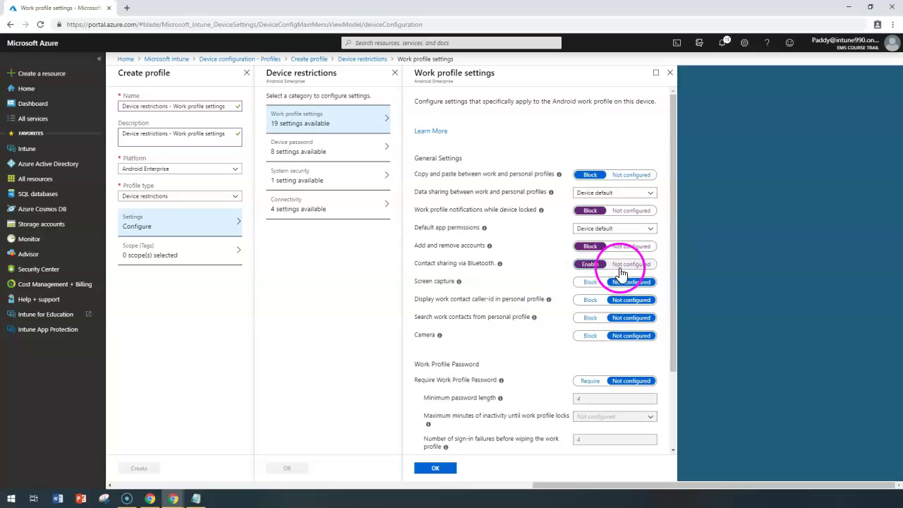
{"action": "left_click", "coordinate": [417, 262]}
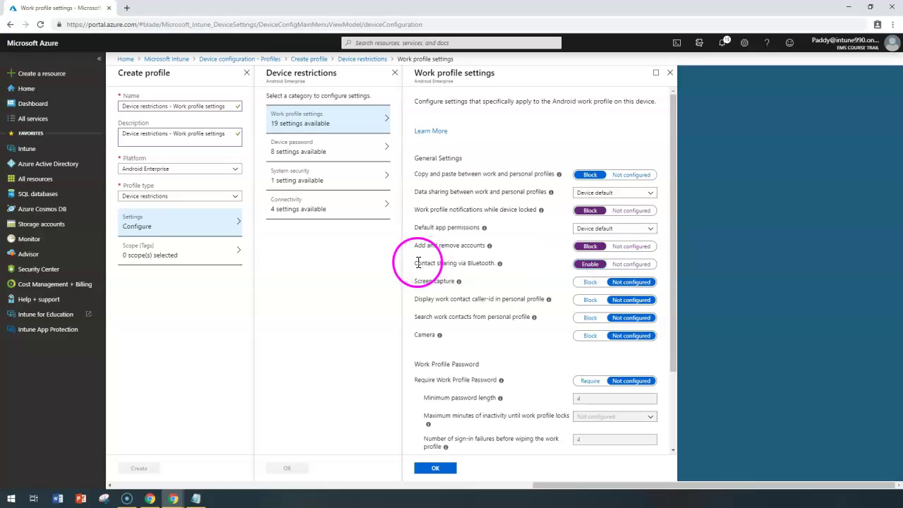
{"action": "left_click", "coordinate": [452, 261]}
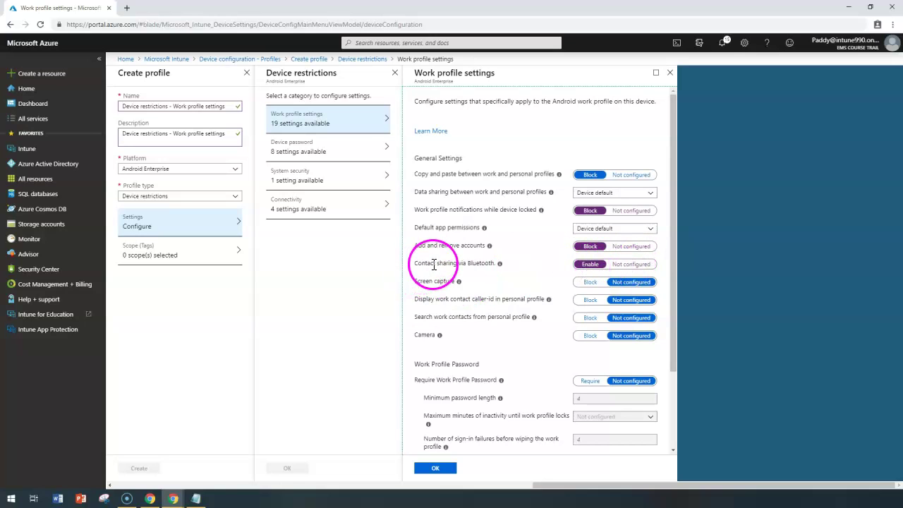
{"action": "left_click", "coordinate": [639, 265]}
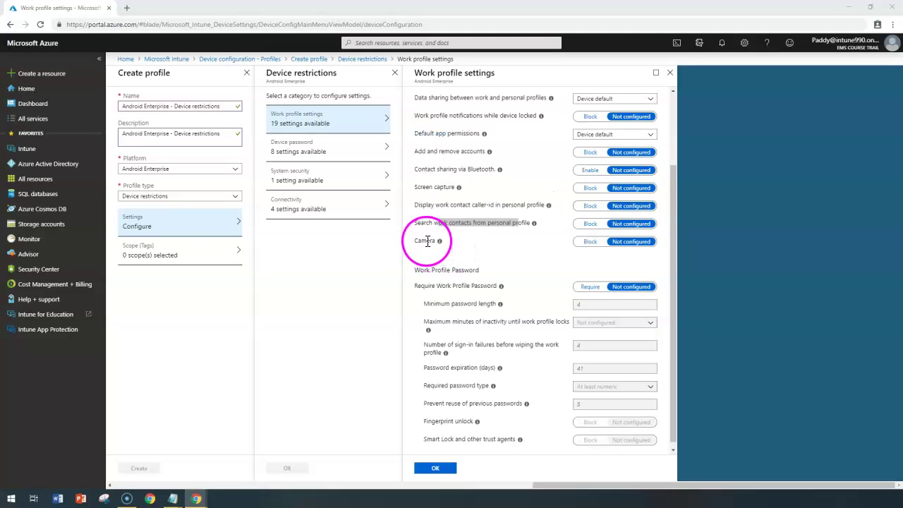
Set Require Work Profile Password to Require and open the minimum password length for entry.
{"action": "double_click", "coordinate": [425, 241]}
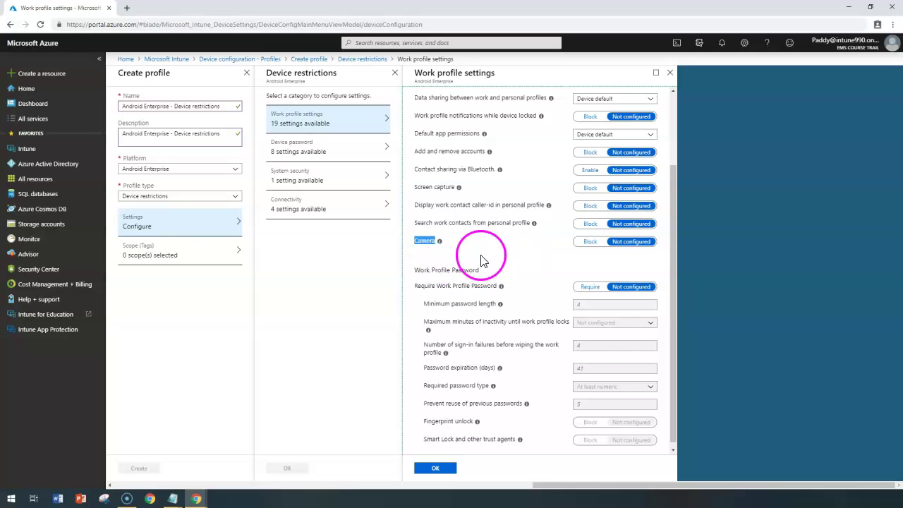
{"action": "left_click_drag", "start_coordinate": [415, 73], "coordinate": [493, 77]}
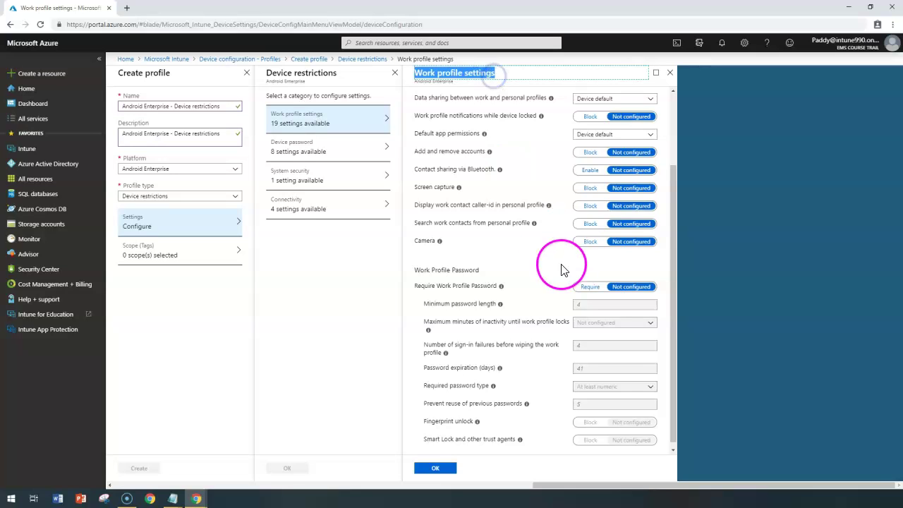
{"action": "left_click_drag", "start_coordinate": [480, 270], "coordinate": [414, 271]}
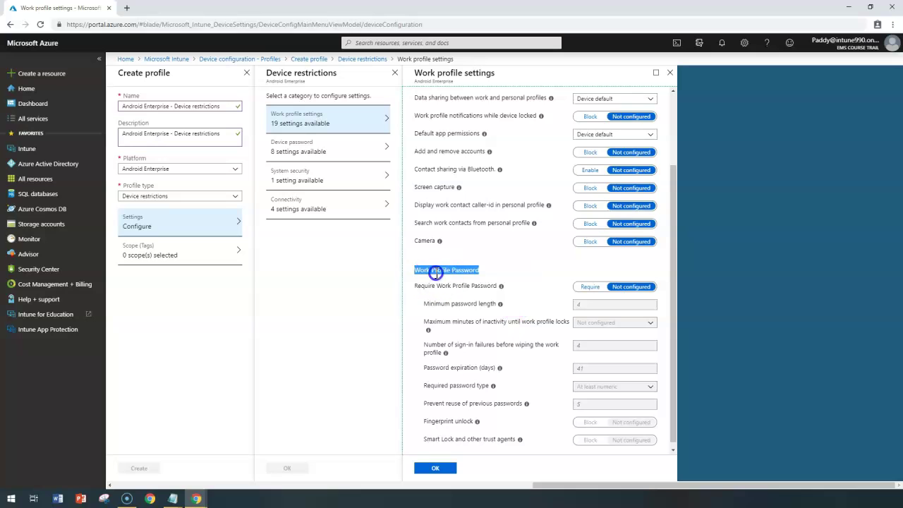
{"action": "triple_click", "coordinate": [457, 292]}
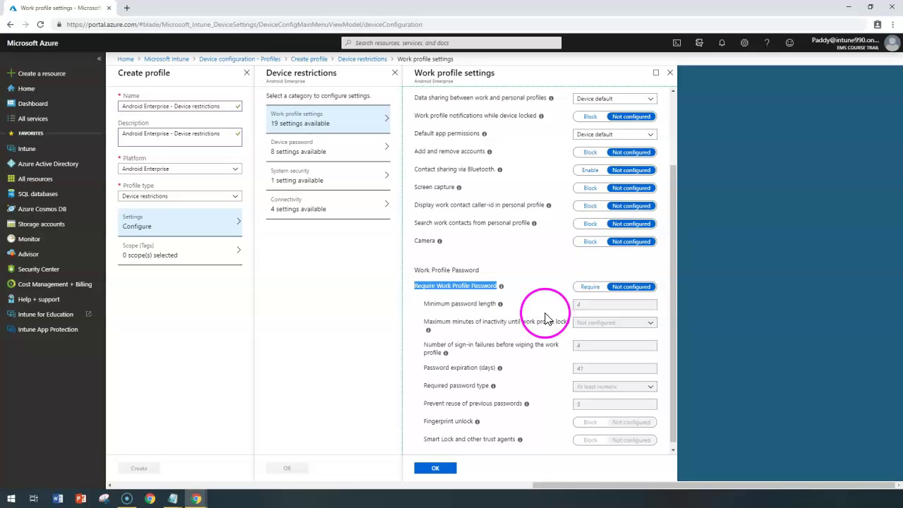
{"action": "left_click", "coordinate": [586, 287]}
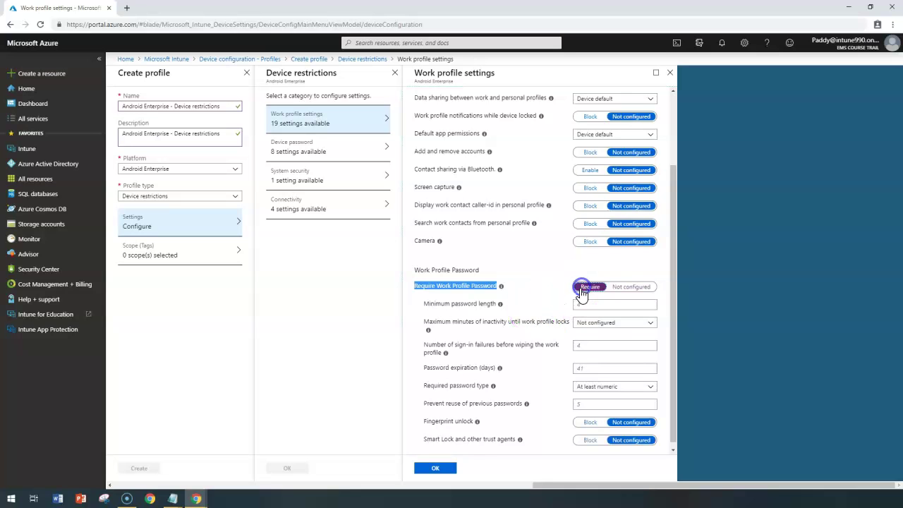
{"action": "left_click", "coordinate": [567, 305]}
{"action": "left_click_drag", "start_coordinate": [434, 304], "coordinate": [499, 305]}
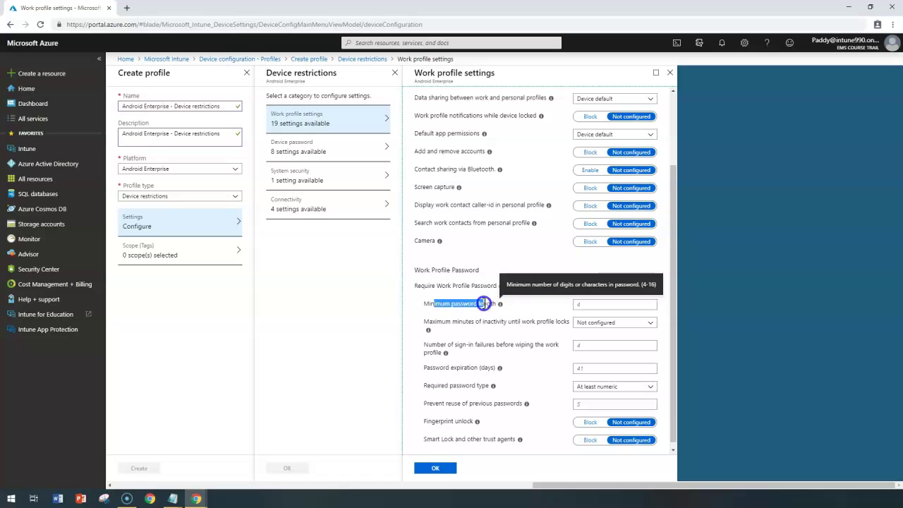
{"action": "left_click", "coordinate": [582, 305]}
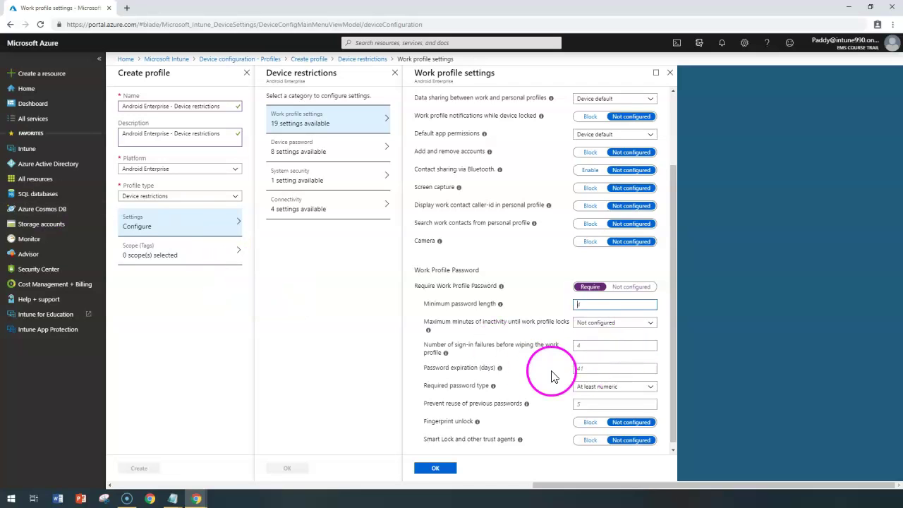
Set the maximum inactivity until the work profile locks to 1 Minute and the sign-in failures before wiping it to 5.
{"action": "scroll", "coordinate": [540, 367], "scroll_direction": "down", "scroll_amount": 1}
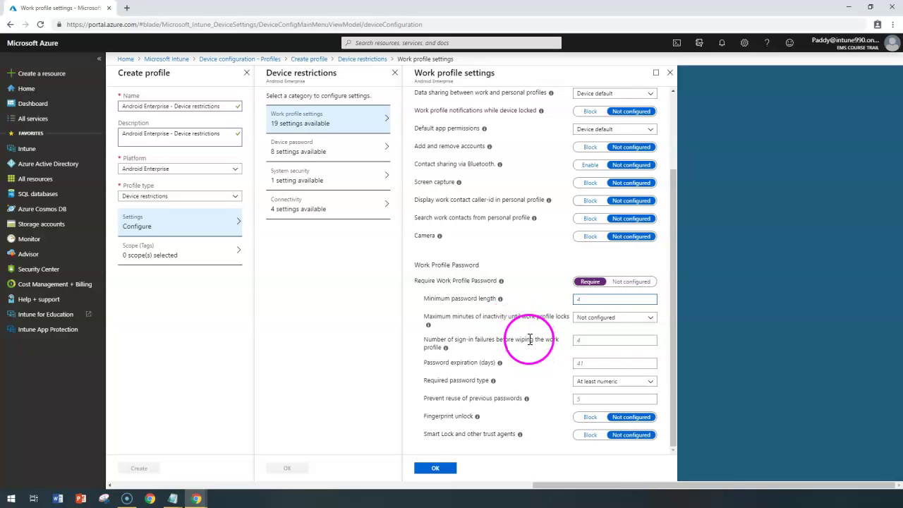
{"action": "left_click_drag", "start_coordinate": [519, 299], "coordinate": [558, 324]}
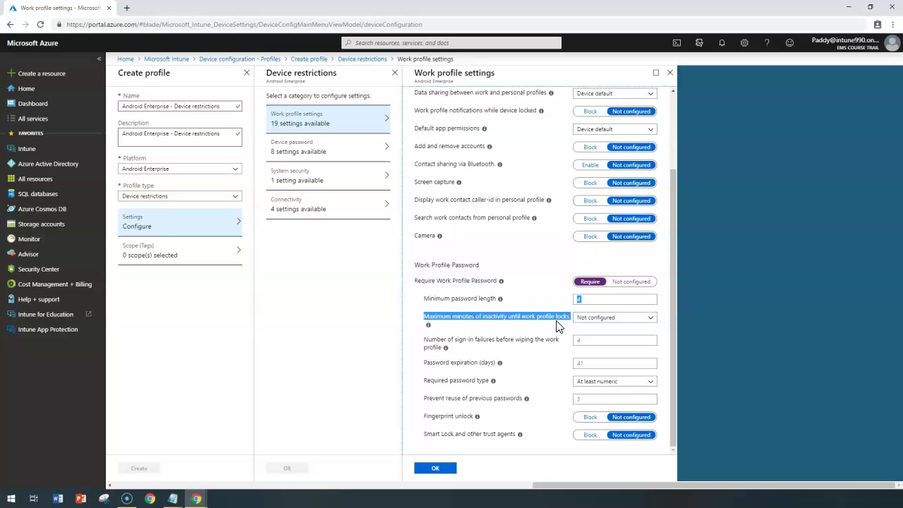
{"action": "left_click_drag", "start_coordinate": [557, 324], "coordinate": [503, 316]}
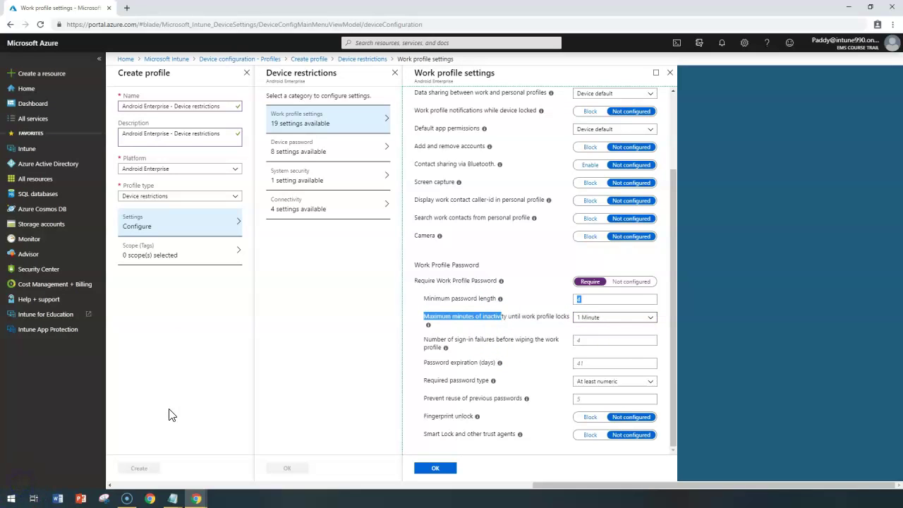
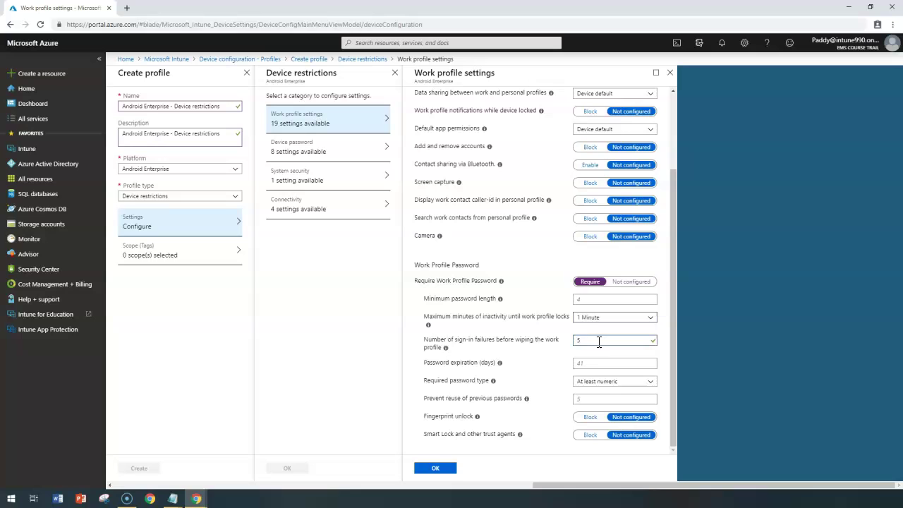
Set the work profile password expiration to 45 days.
{"action": "left_click", "coordinate": [582, 361]}
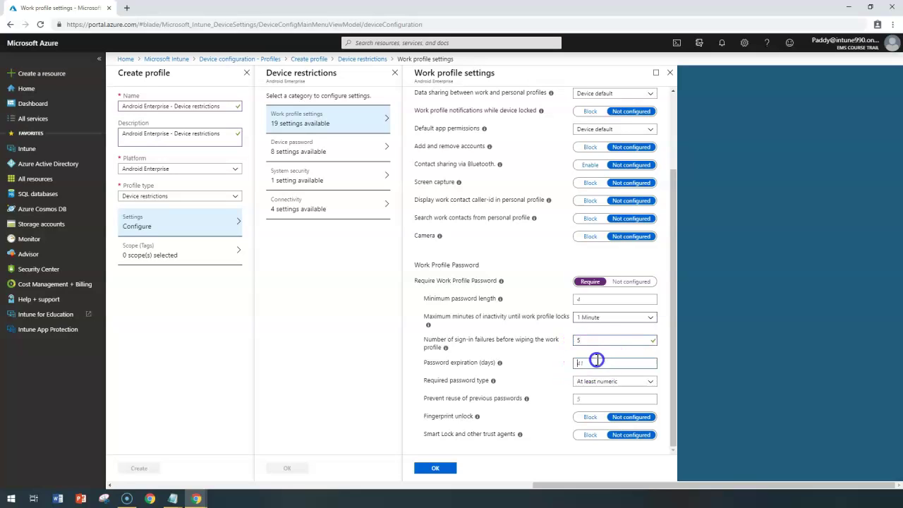
{"action": "type", "text": "30"}
{"action": "double_click", "coordinate": [579, 362]}
{"action": "type", "text": "45"}
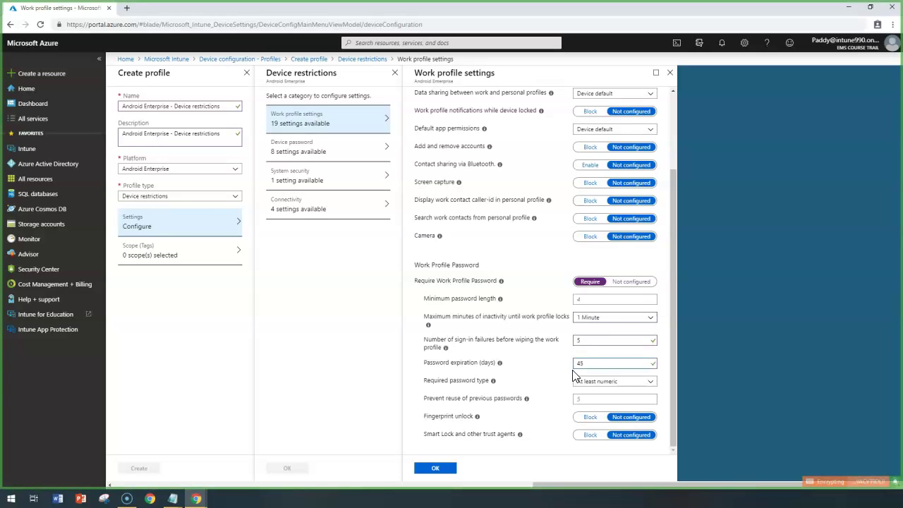
Set the required work profile password type to "At least alphanumeric with symbols".
{"action": "left_click", "coordinate": [626, 406]}
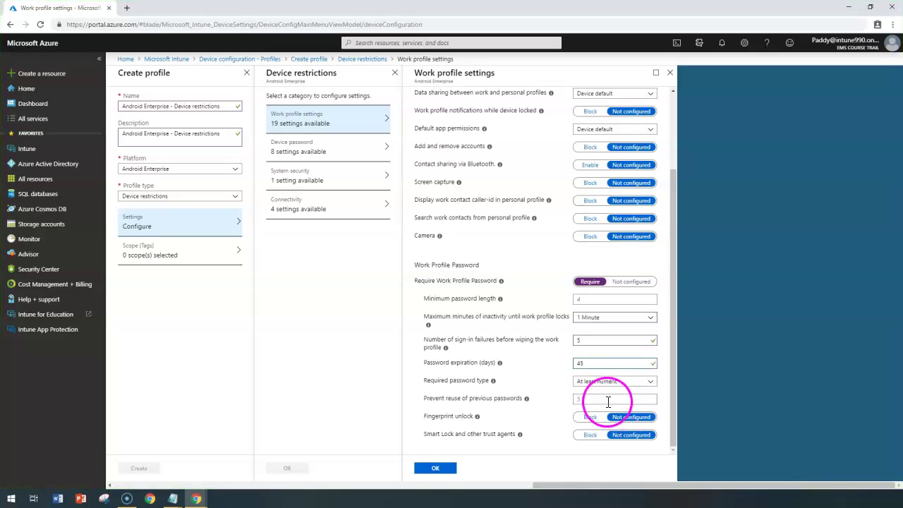
{"action": "left_click_drag", "start_coordinate": [449, 380], "coordinate": [484, 381]}
{"action": "left_click", "coordinate": [628, 382]}
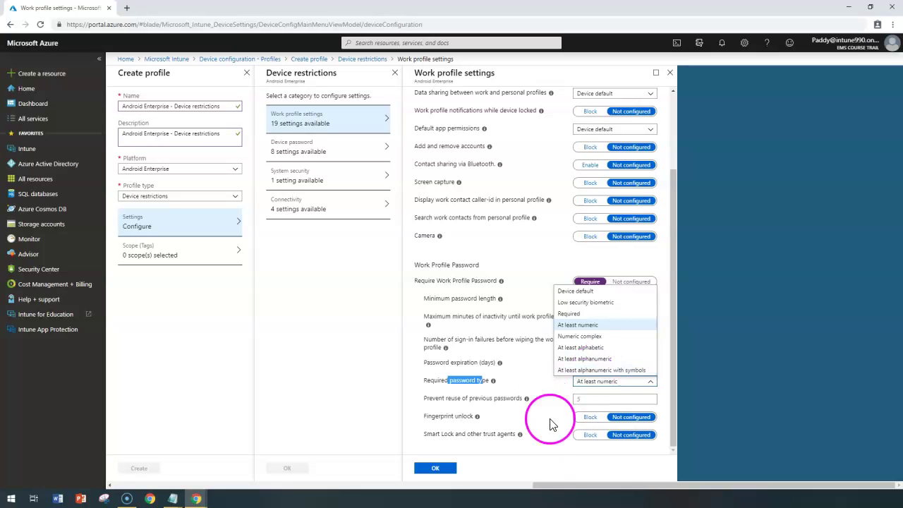
{"action": "left_click", "coordinate": [620, 371]}
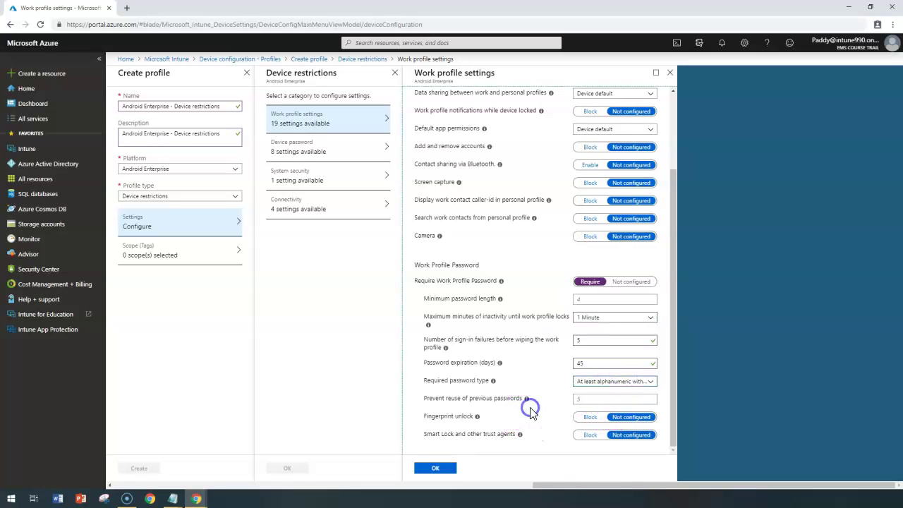
Prevent reuse of the previous 5 work profile passwords.
{"action": "left_click", "coordinate": [601, 400]}
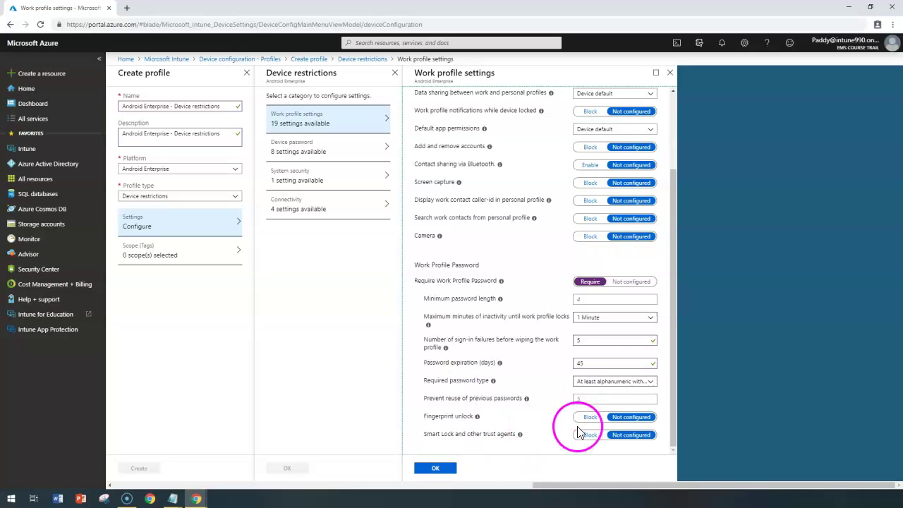
{"action": "left_click_drag", "start_coordinate": [434, 385], "coordinate": [487, 364]}
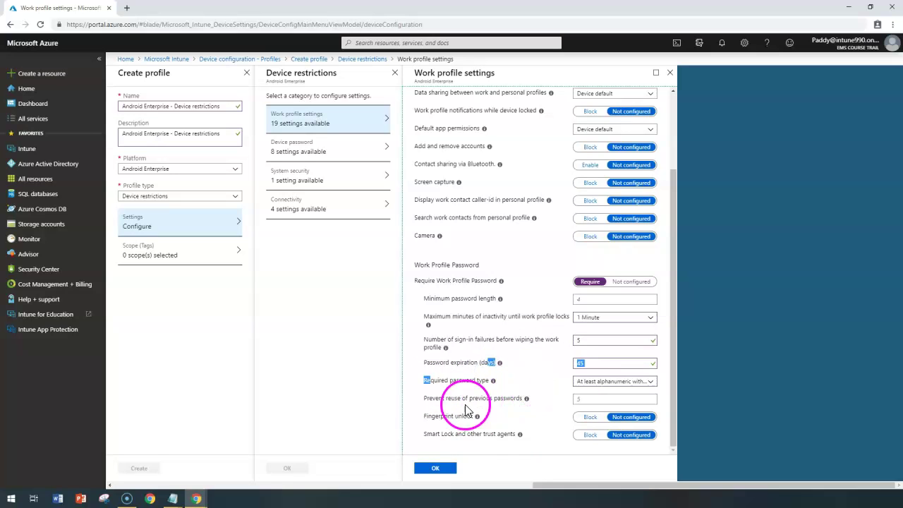
{"action": "left_click_drag", "start_coordinate": [428, 397], "coordinate": [513, 399]}
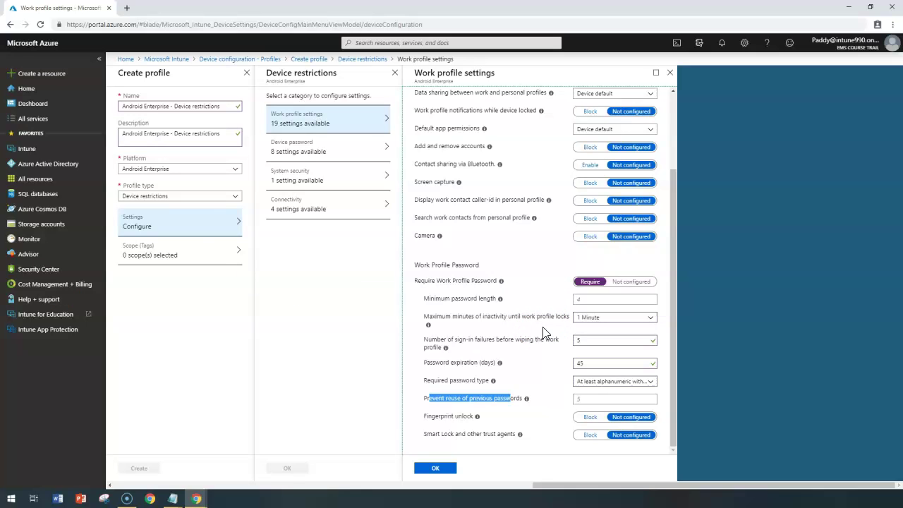
{"action": "left_click", "coordinate": [601, 400]}
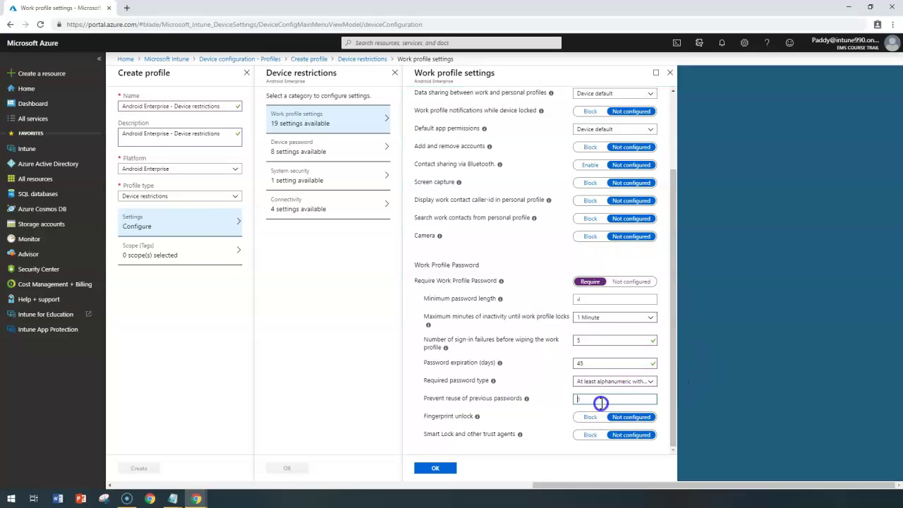
{"action": "type", "text": "5"}
Block fingerprint unlock and Smart Lock and other trust agents, and confirm the work profile settings.
{"action": "left_click", "coordinate": [590, 417]}
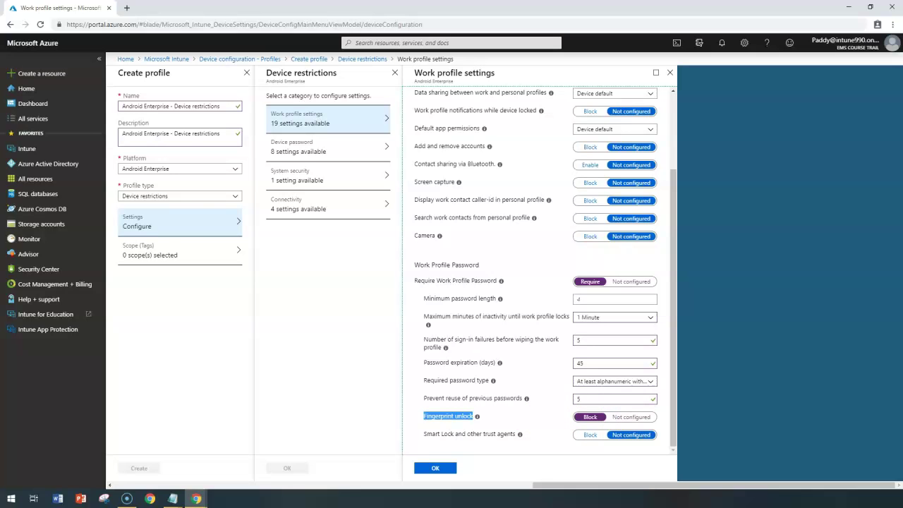
{"action": "left_click_drag", "start_coordinate": [424, 433], "coordinate": [511, 438]}
{"action": "left_click", "coordinate": [589, 434]}
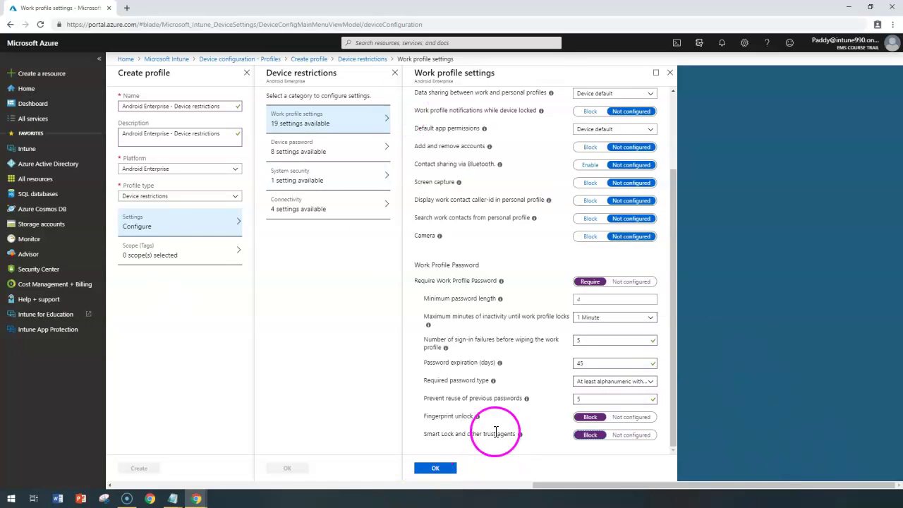
{"action": "left_click", "coordinate": [443, 470]}
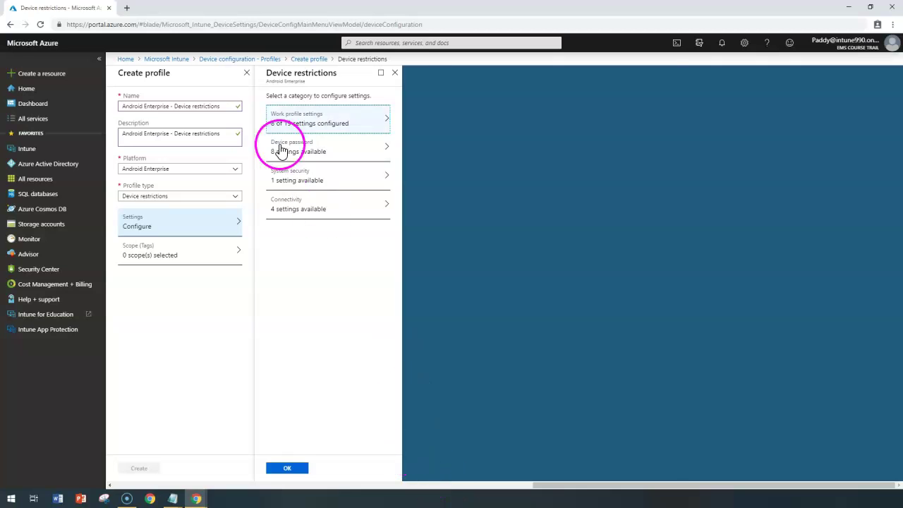
In the Device password settings, set the maximum inactivity until the screen locks to 5 Minutes.
{"action": "left_click", "coordinate": [319, 151]}
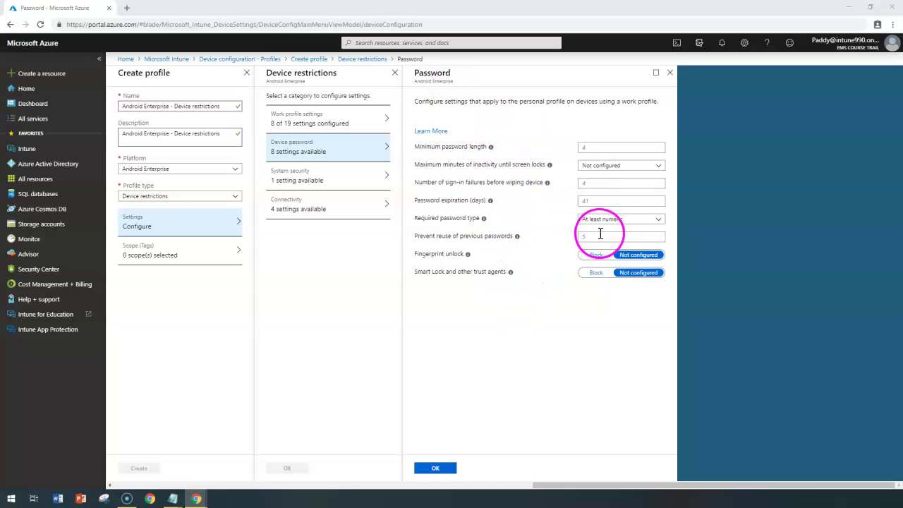
{"action": "left_click_drag", "start_coordinate": [432, 146], "coordinate": [483, 147]}
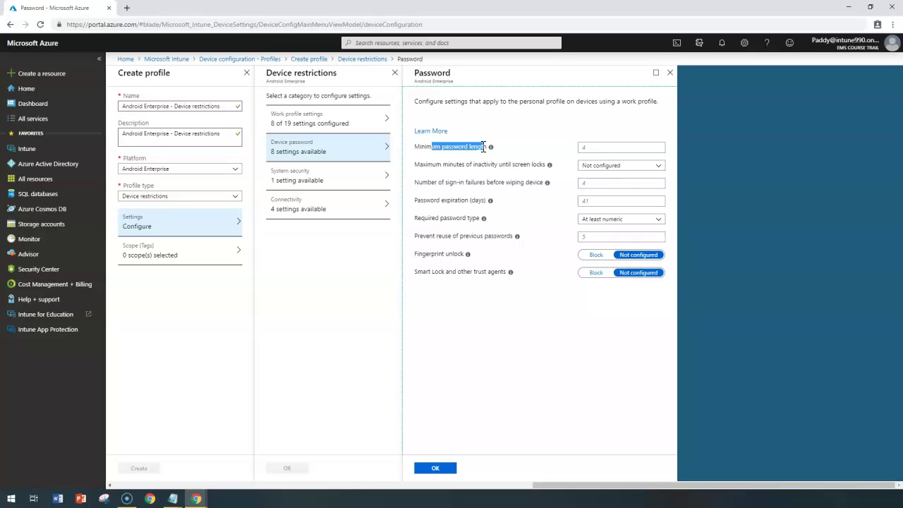
{"action": "left_click", "coordinate": [604, 147]}
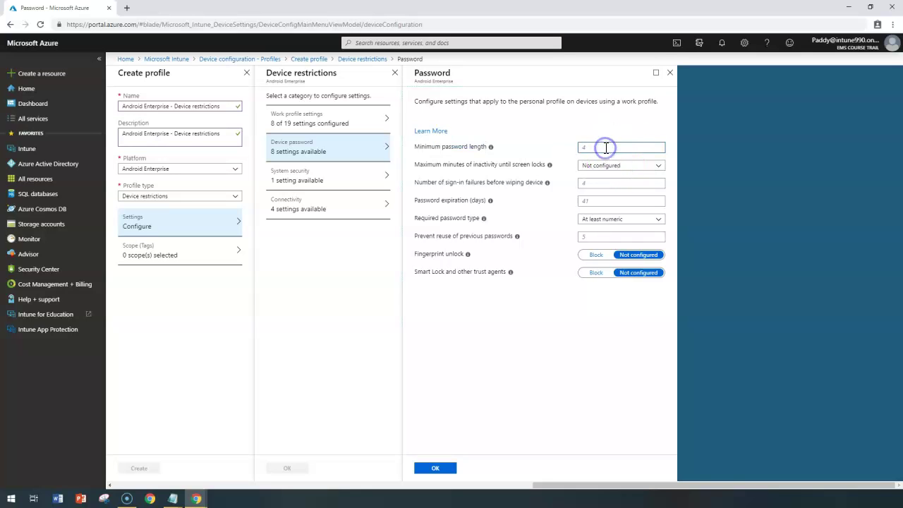
{"action": "left_click_drag", "start_coordinate": [423, 164], "coordinate": [495, 166]}
{"action": "left_click", "coordinate": [594, 165]}
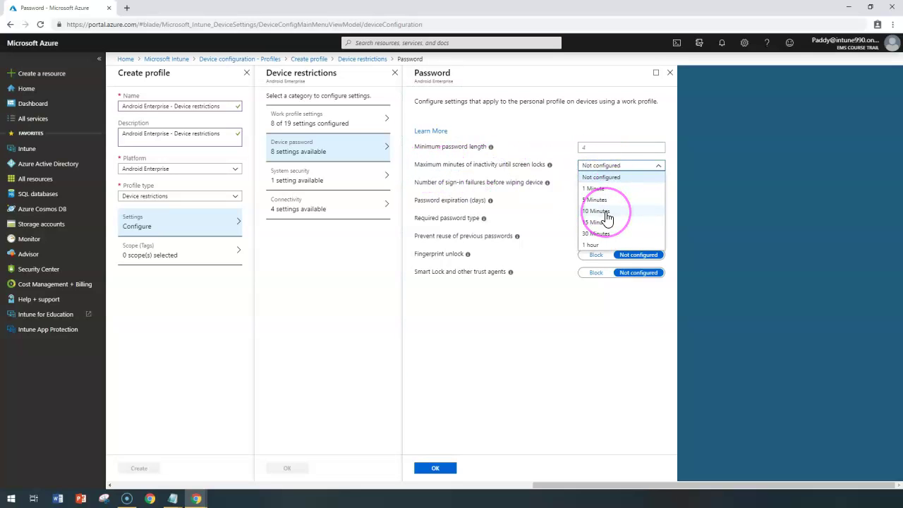
{"action": "left_click", "coordinate": [603, 201]}
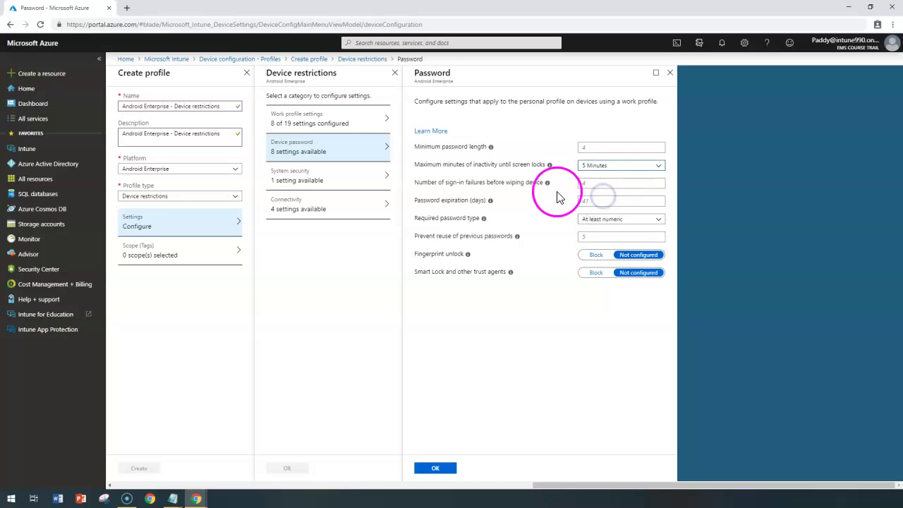
Set the device password expiration to 30 days.
{"action": "left_click", "coordinate": [596, 185]}
{"action": "key", "text": "Tab"}
{"action": "double_click", "coordinate": [428, 201]}
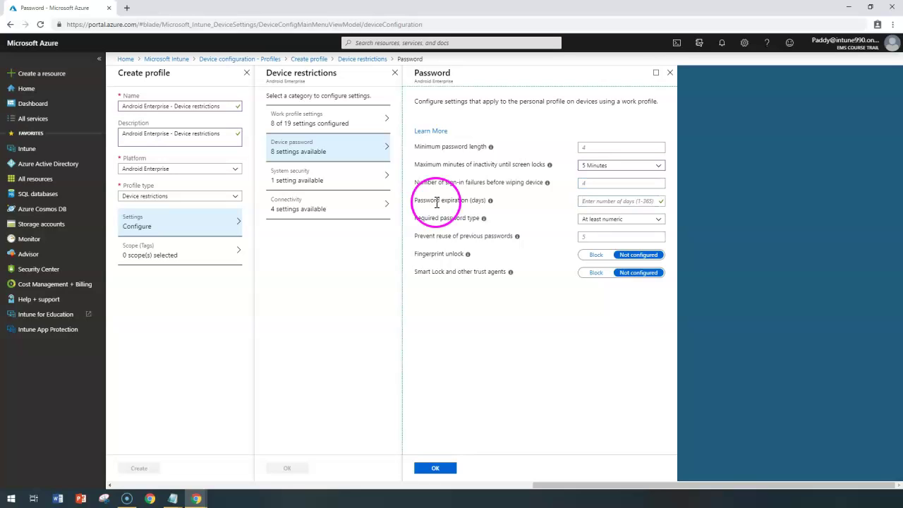
{"action": "left_click", "coordinate": [449, 243]}
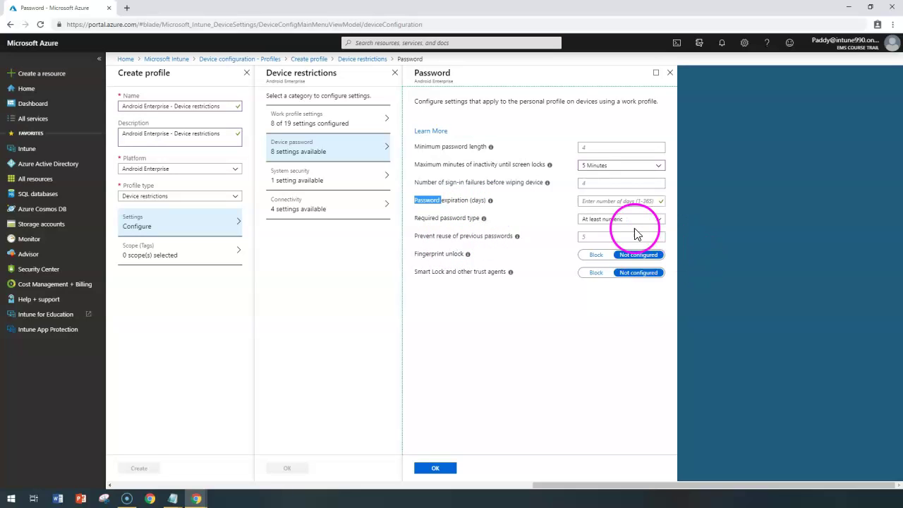
{"action": "left_click", "coordinate": [596, 201]}
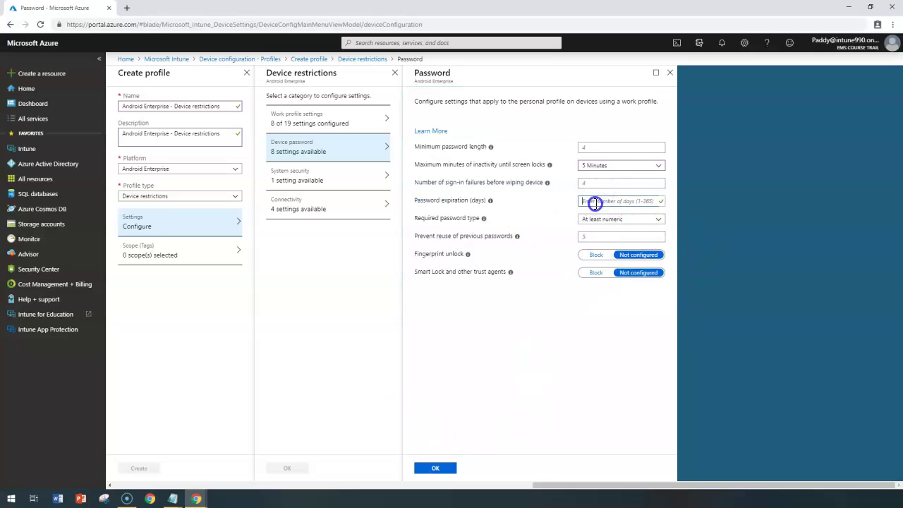
{"action": "type", "text": "30"}
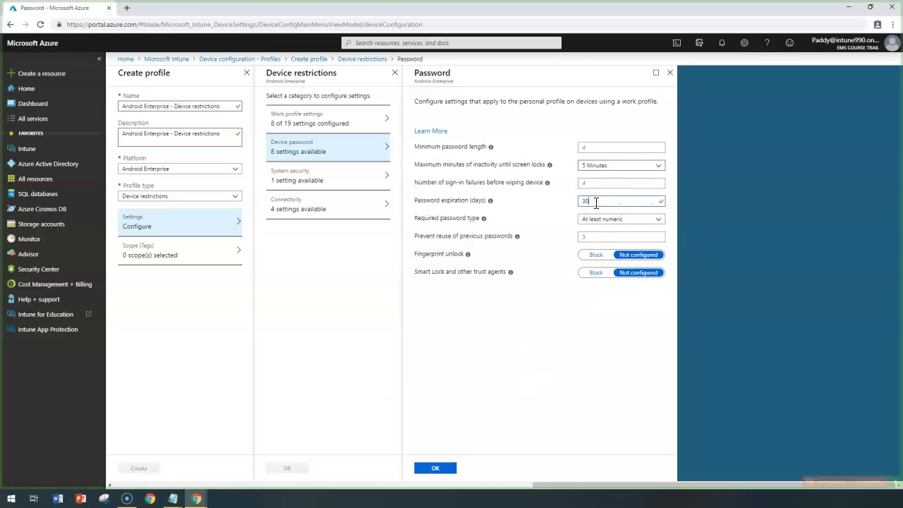
Set the required device password type to "At least alphanumeric with symbols".
{"action": "left_click", "coordinate": [438, 219]}
{"action": "triple_click", "coordinate": [438, 219]}
{"action": "left_click", "coordinate": [637, 220]}
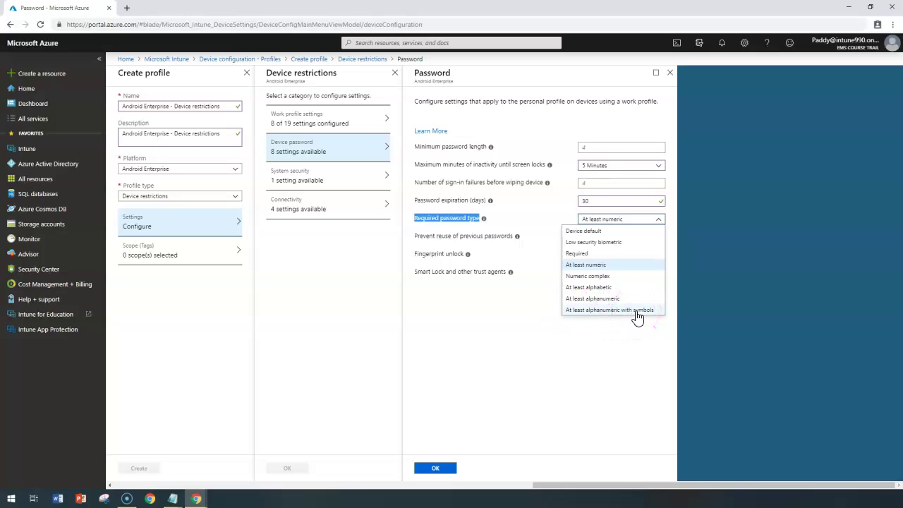
{"action": "left_click", "coordinate": [637, 311]}
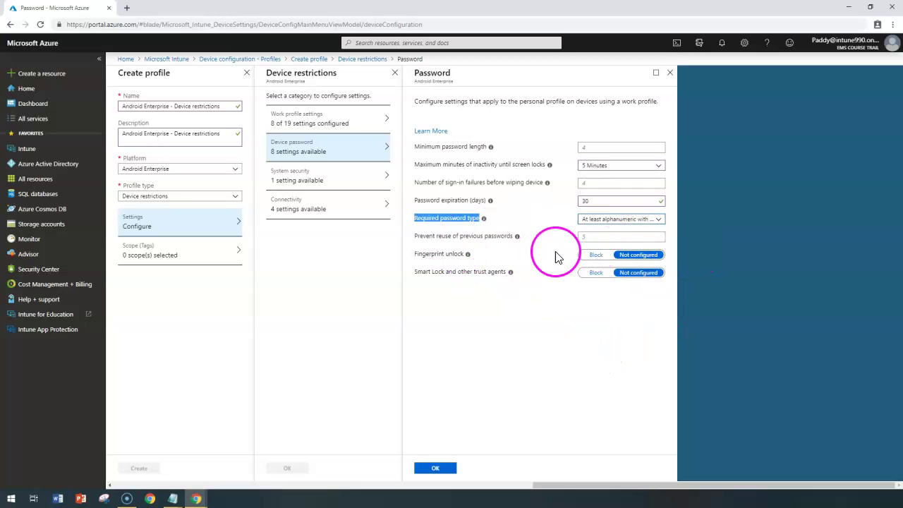
Prevent reuse of the previous 5 device passwords.
{"action": "left_click_drag", "start_coordinate": [423, 236], "coordinate": [494, 236]}
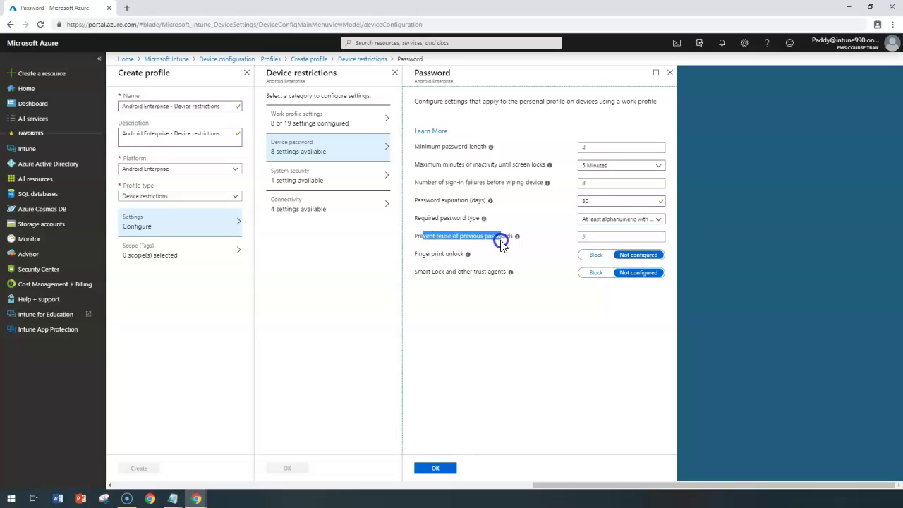
{"action": "left_click", "coordinate": [591, 235]}
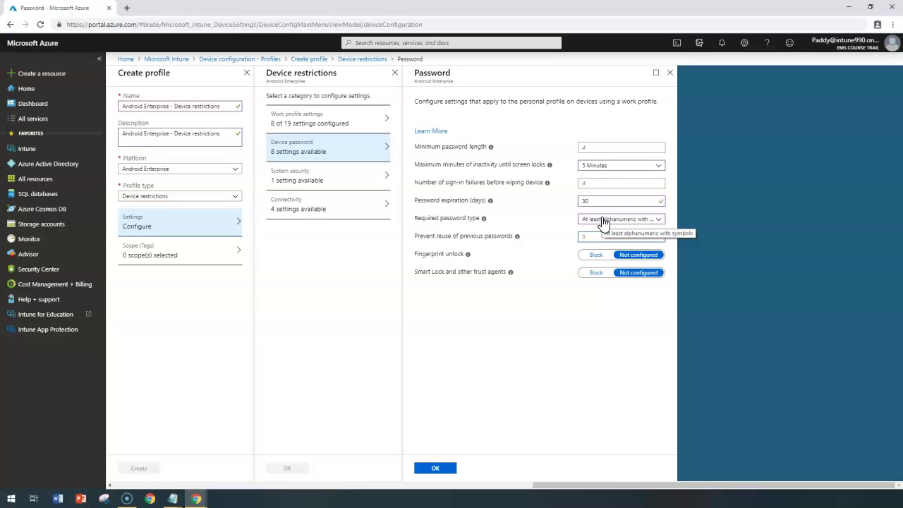
{"action": "key", "text": "Tab"}
{"action": "type", "text": "5"}
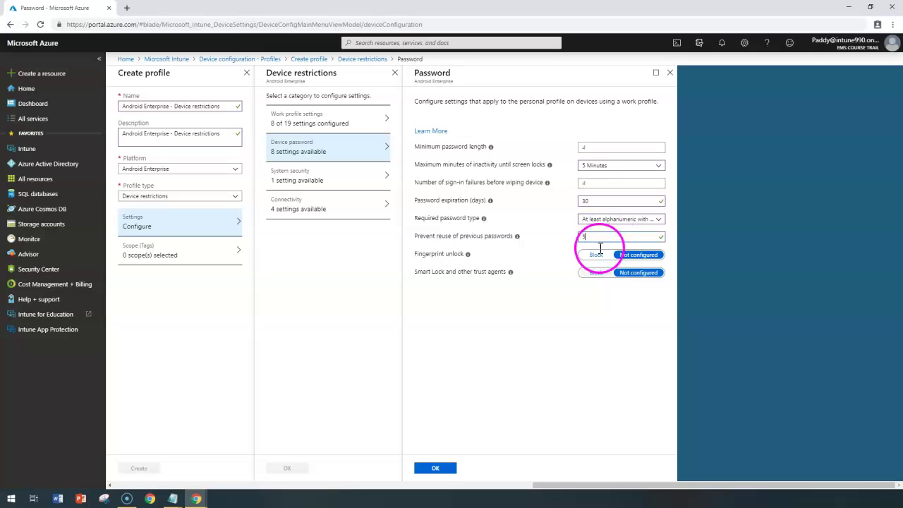
Block fingerprint unlock for the device and confirm the device password settings.
{"action": "left_click", "coordinate": [424, 255]}
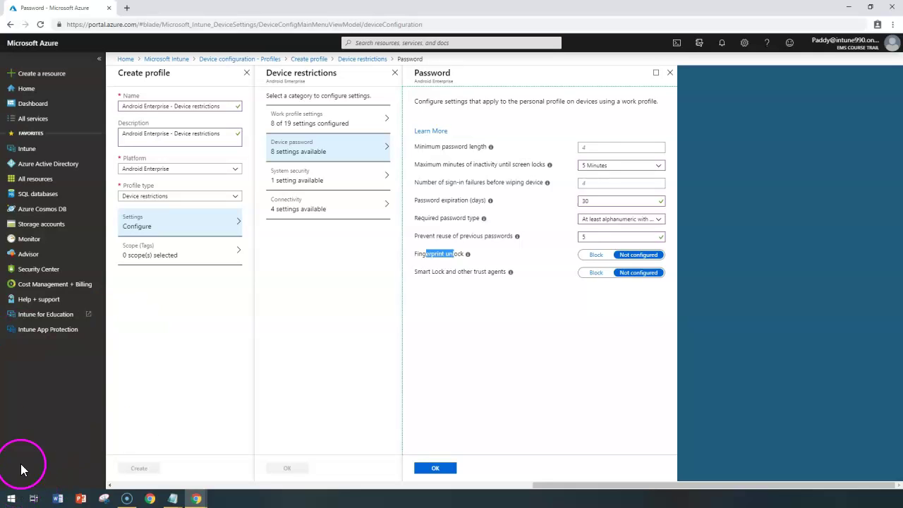
{"action": "left_click", "coordinate": [596, 255]}
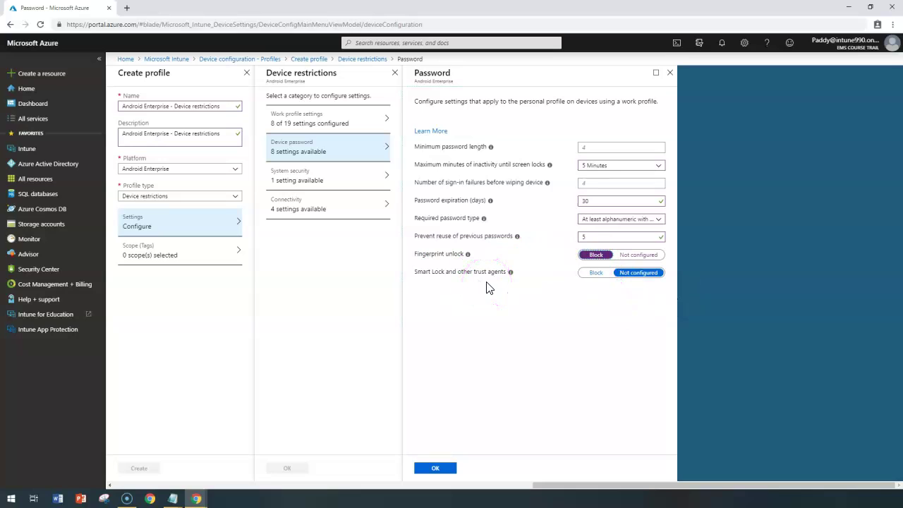
{"action": "left_click_drag", "start_coordinate": [431, 271], "coordinate": [499, 273]}
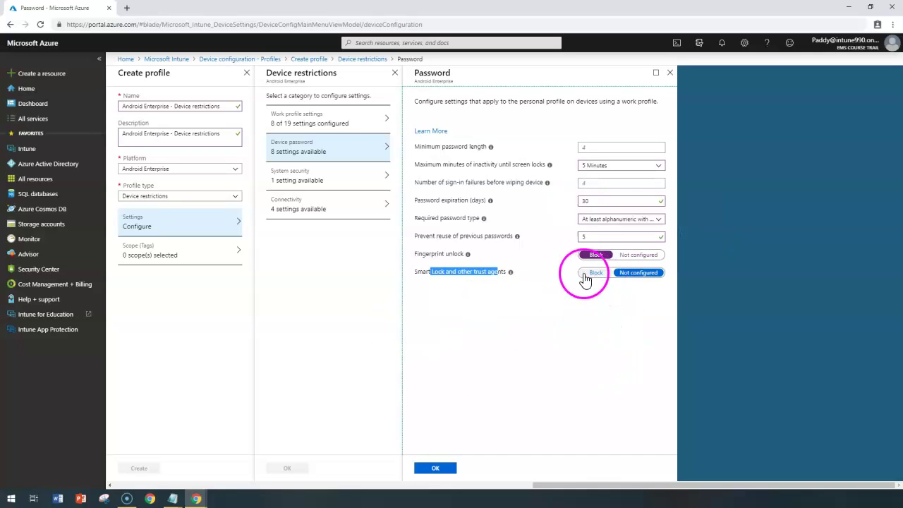
{"action": "left_click", "coordinate": [445, 469]}
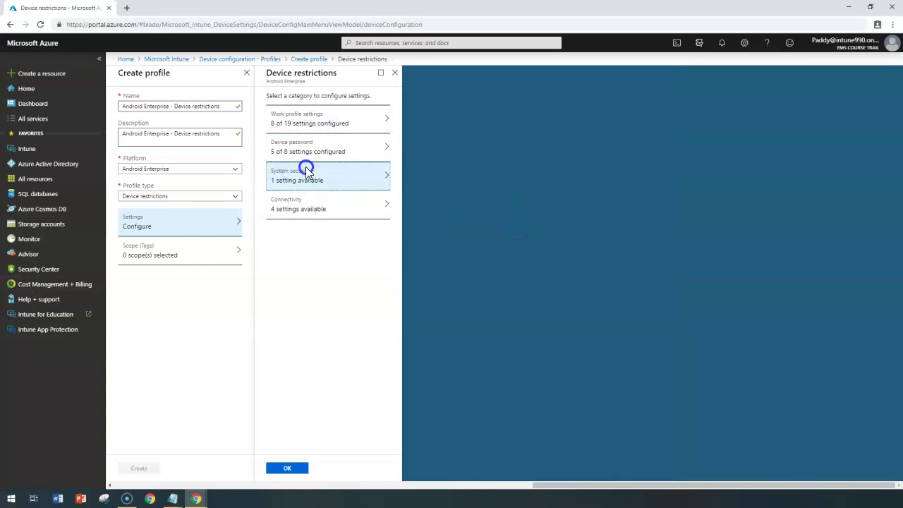
Require the threat scan on apps in the System security settings and confirm them.
{"action": "left_click", "coordinate": [307, 167]}
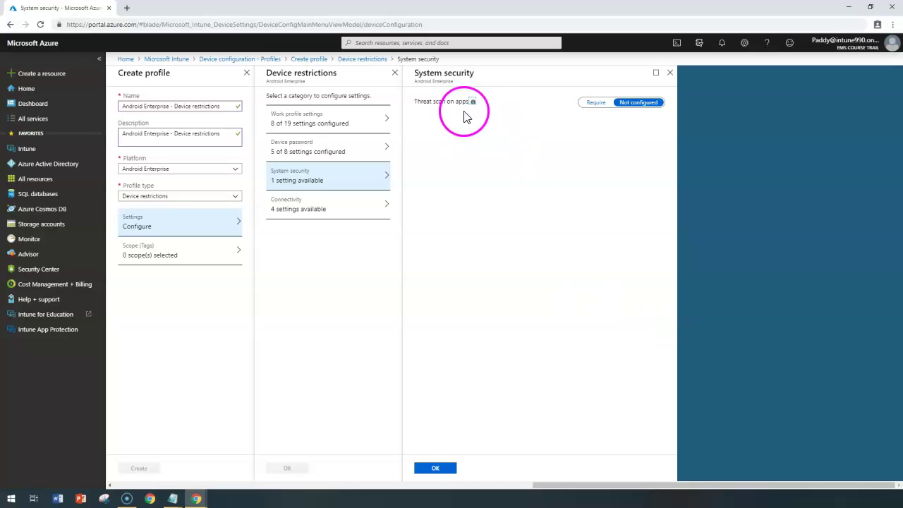
{"action": "left_click", "coordinate": [418, 100]}
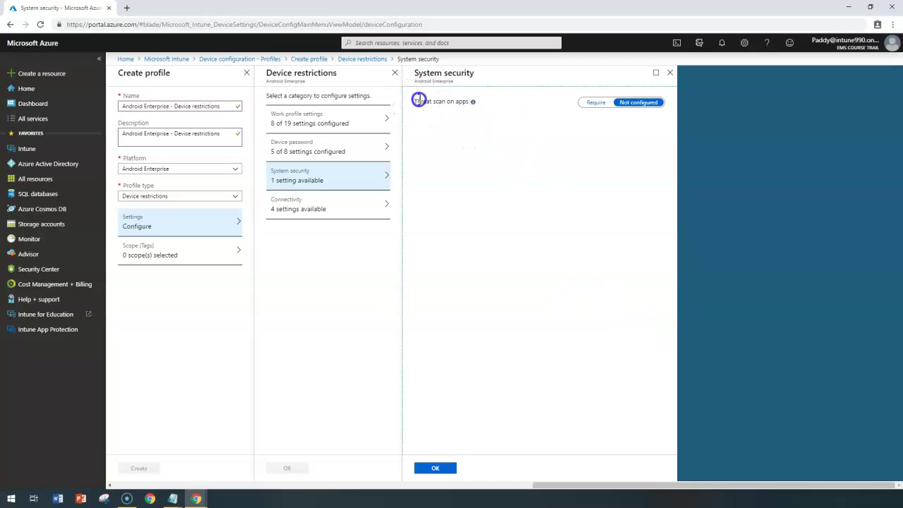
{"action": "left_click_drag", "start_coordinate": [433, 102], "coordinate": [455, 105]}
{"action": "triple_click", "coordinate": [455, 106]}
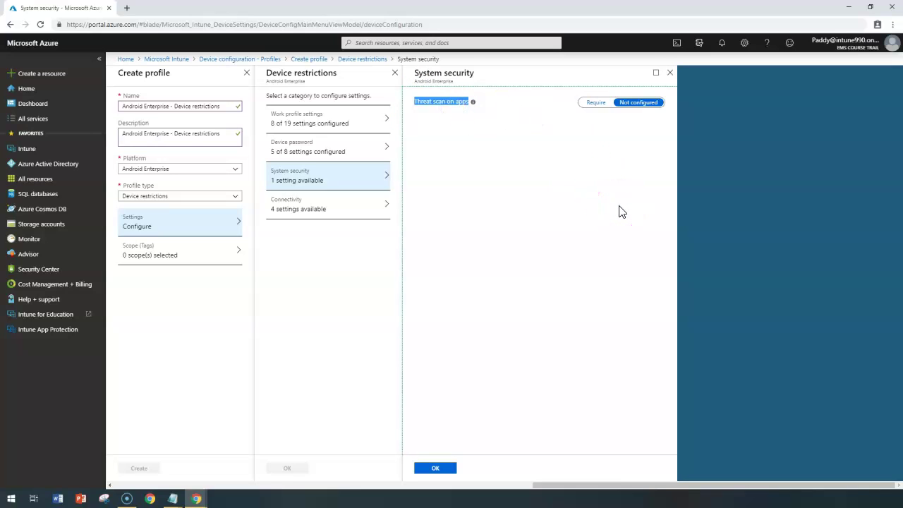
{"action": "left_click", "coordinate": [602, 105]}
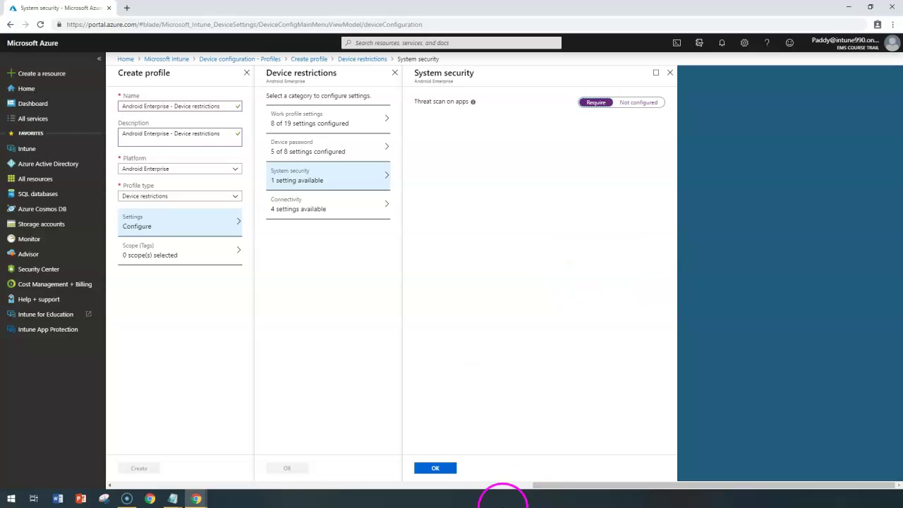
{"action": "left_click", "coordinate": [439, 469]}
In the Connectivity settings, enable Always-on VPN and set the VPN client to Custom.
{"action": "left_click", "coordinate": [314, 209]}
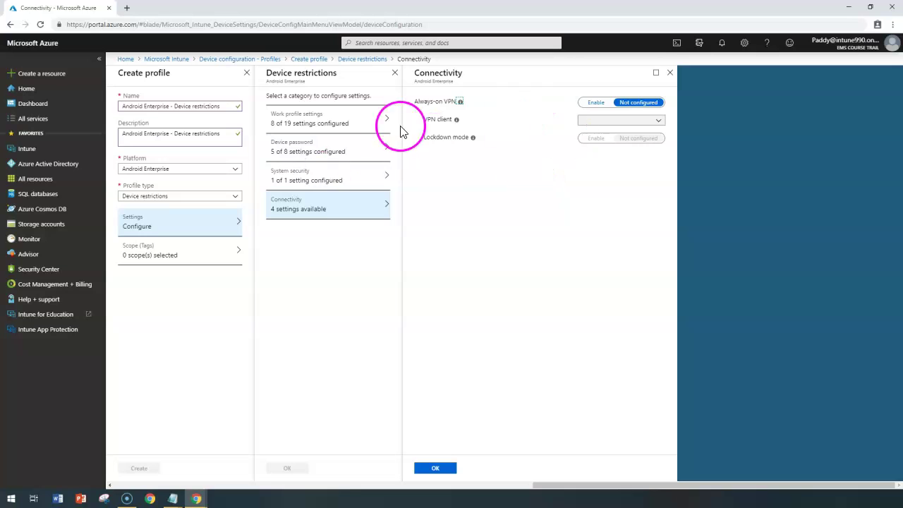
{"action": "double_click", "coordinate": [442, 81]}
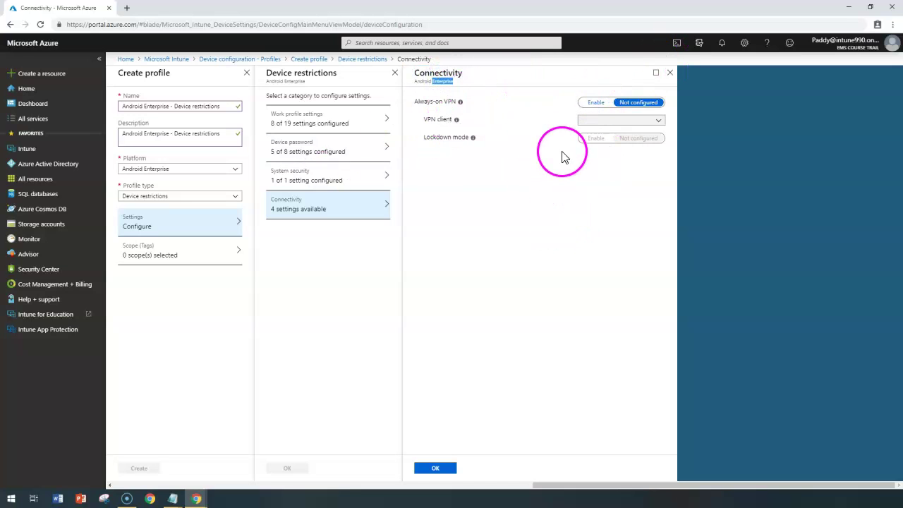
{"action": "left_click", "coordinate": [598, 103]}
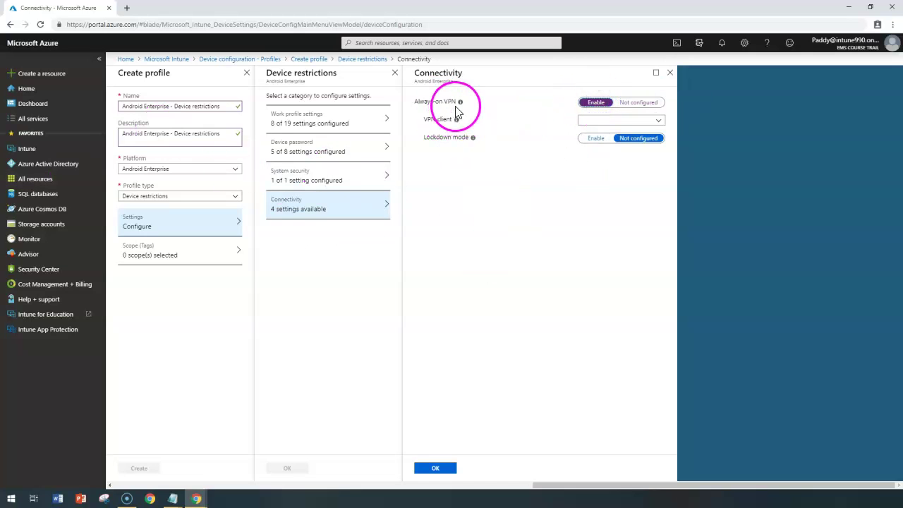
{"action": "triple_click", "coordinate": [437, 119]}
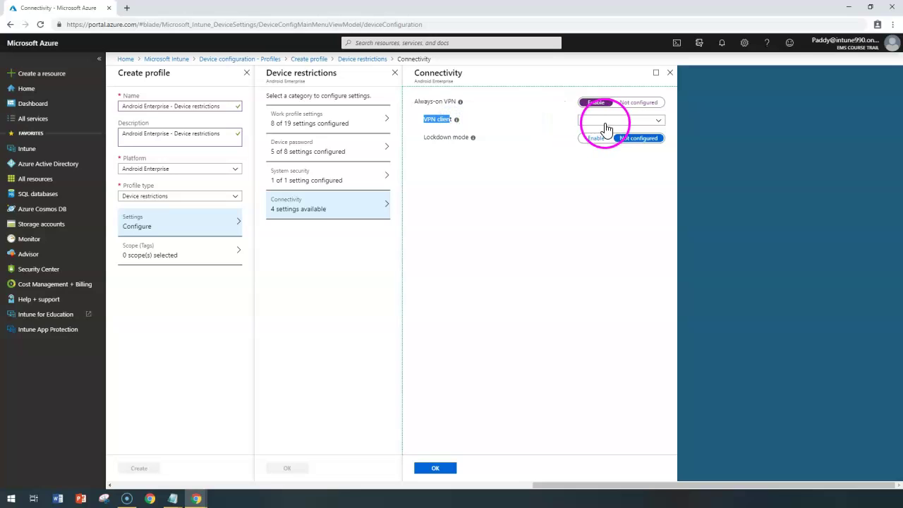
{"action": "left_click", "coordinate": [656, 123]}
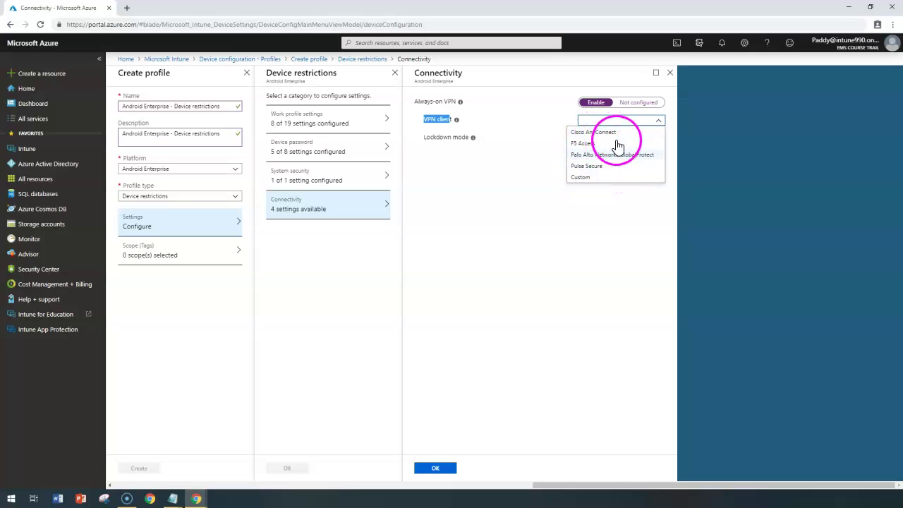
{"action": "left_click", "coordinate": [604, 177]}
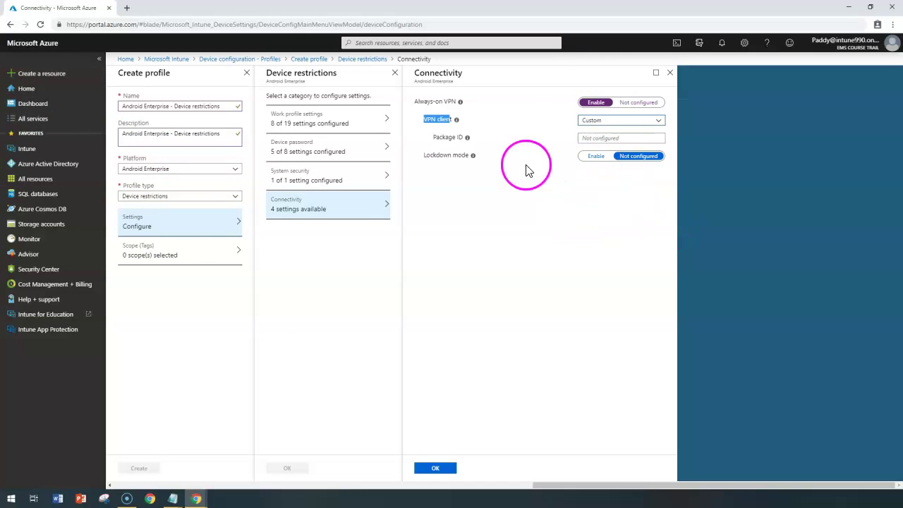
Check what the custom VPN client's Package ID requires and open the Google Play store in a new browser tab.
{"action": "left_click_drag", "start_coordinate": [432, 137], "coordinate": [471, 141]}
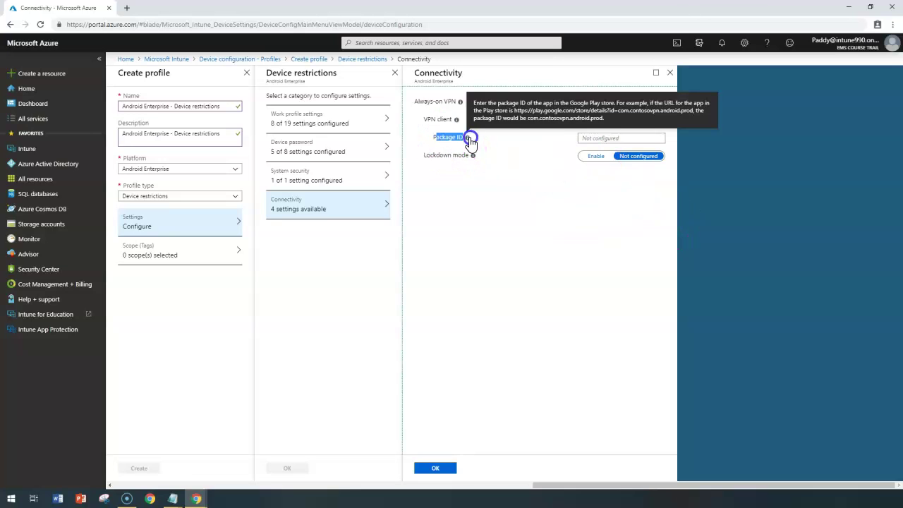
{"action": "left_click", "coordinate": [676, 7]}
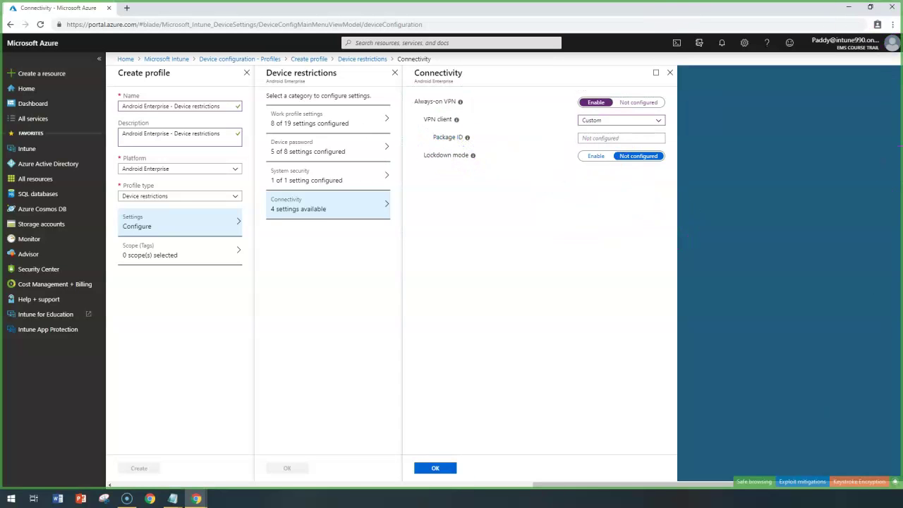
{"action": "left_click", "coordinate": [141, 7]}
{"action": "type", "text": "https://play.google.com/store"}
{"action": "key", "text": "Return"}
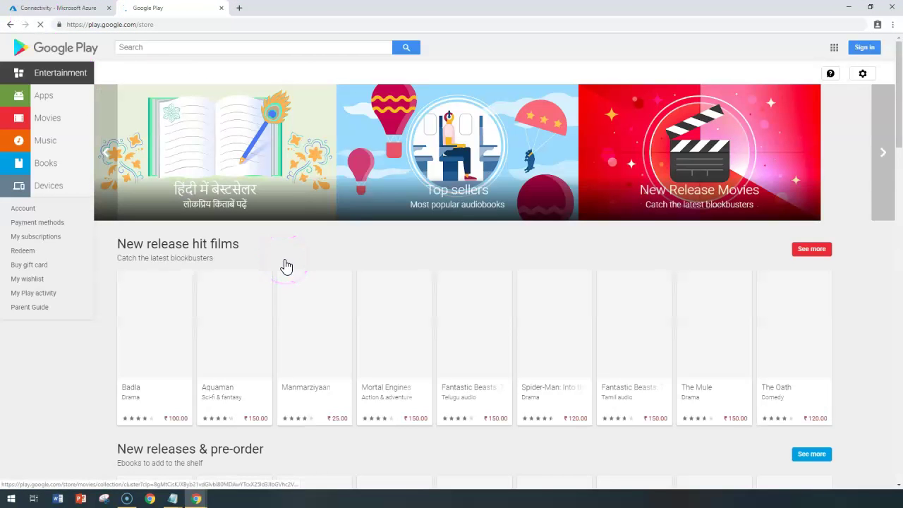
Search Google Play for "vpn" and open the SuperVPN Free VPN Client app page.
{"action": "left_click", "coordinate": [198, 48]}
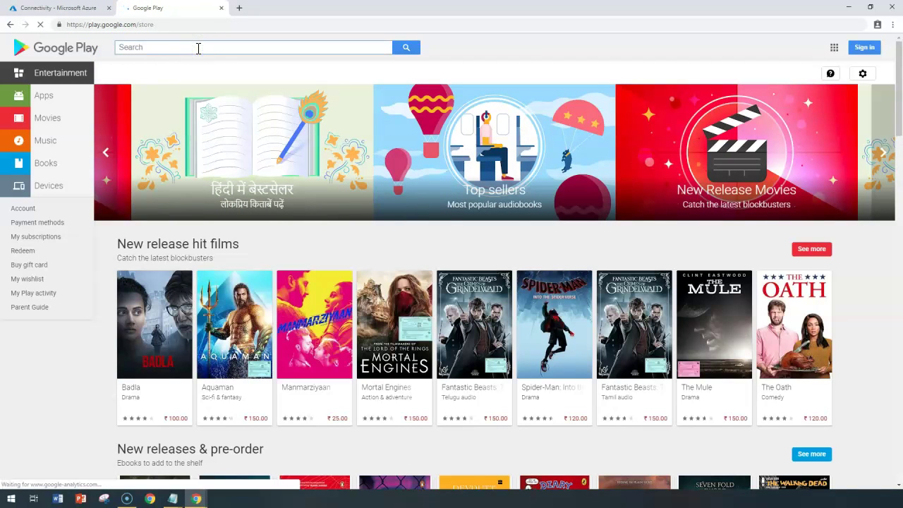
{"action": "type", "text": "vpn"}
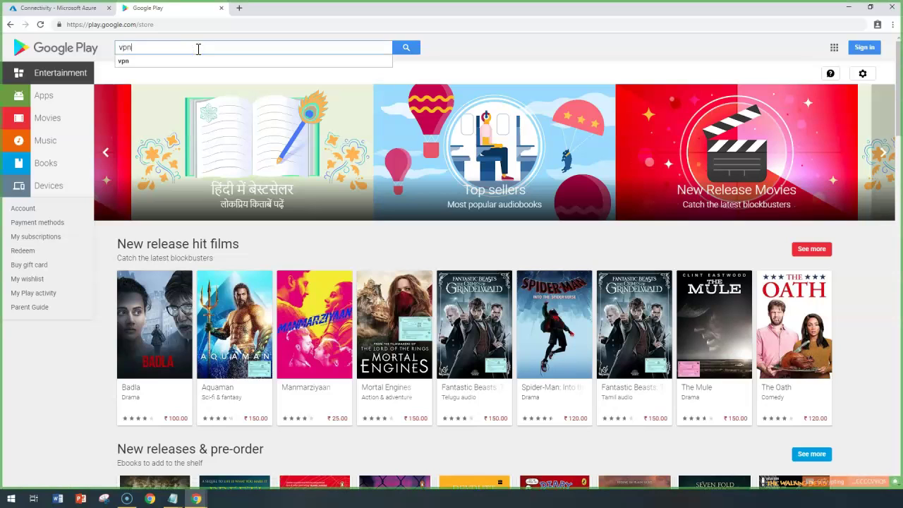
{"action": "key", "text": "Return"}
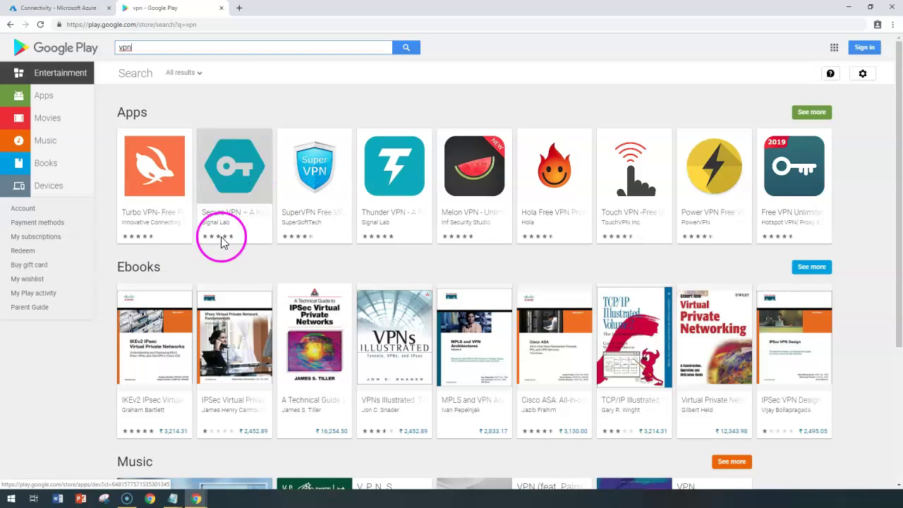
{"action": "left_click", "coordinate": [313, 215]}
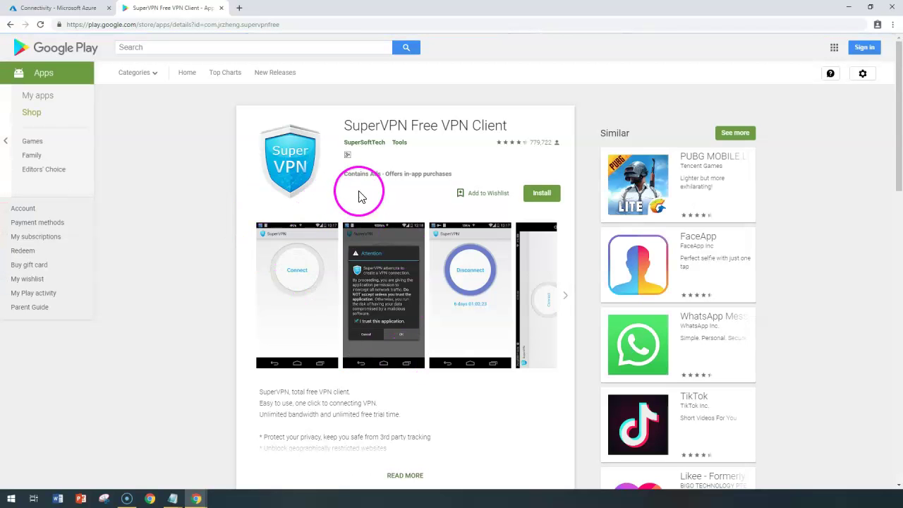
Copy the package ID com.jrzheng.supervpnfree from the web address of the SuperVPN Free VPN Client page.
{"action": "left_click_drag", "start_coordinate": [357, 127], "coordinate": [487, 129]}
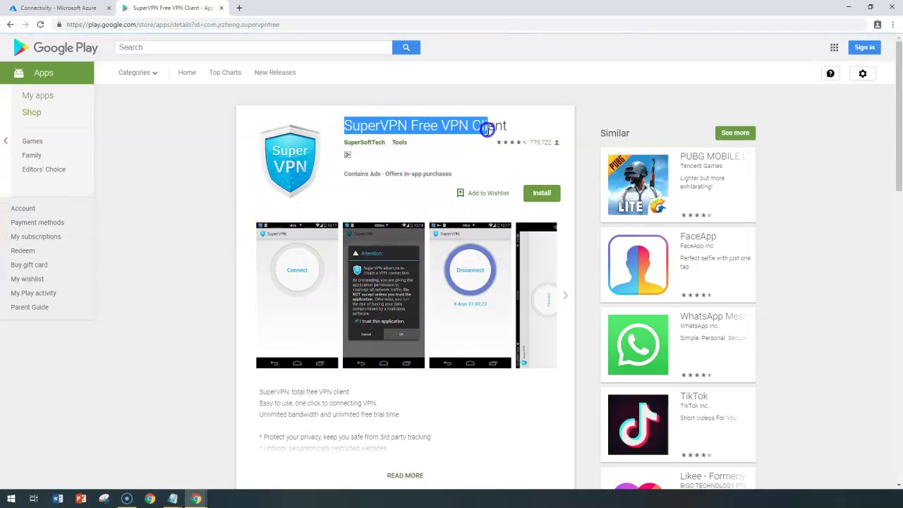
{"action": "left_click", "coordinate": [44, 7]}
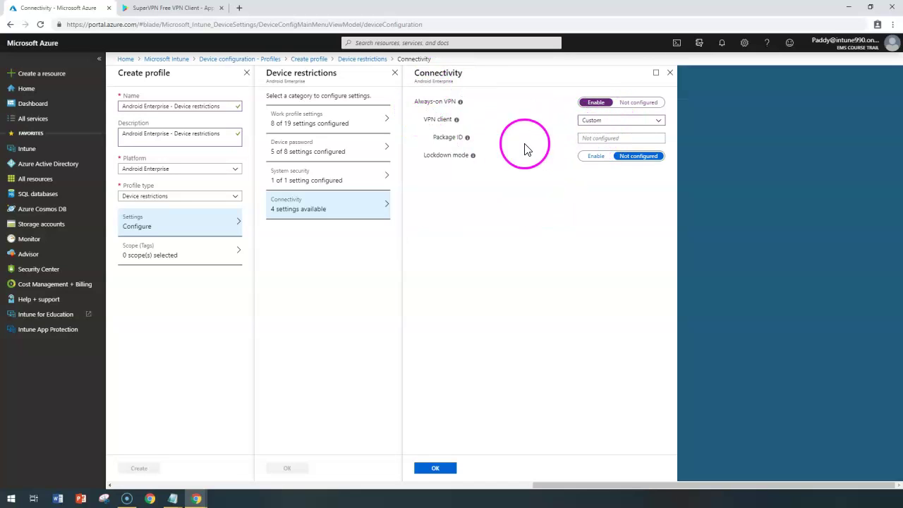
{"action": "left_click", "coordinate": [173, 7]}
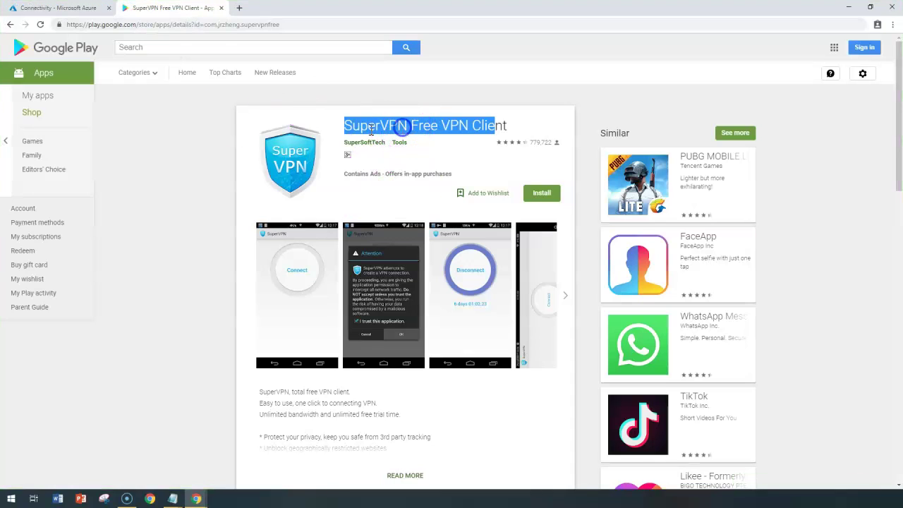
{"action": "left_click", "coordinate": [205, 25]}
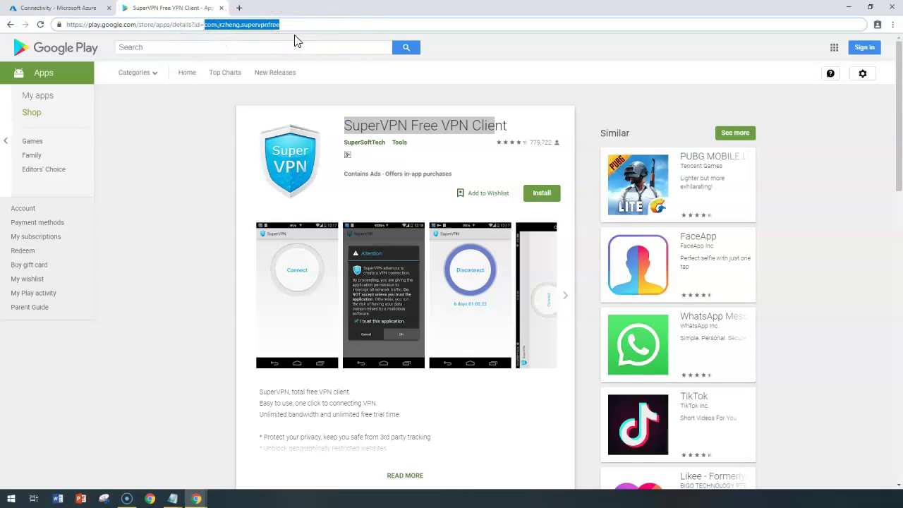
{"action": "left_click", "coordinate": [223, 26]}
Back in the Azure portal, set the custom VPN client's Package ID to com.jrzheng.supervpnfree and confirm the Connectivity settings.
{"action": "left_click", "coordinate": [74, 7]}
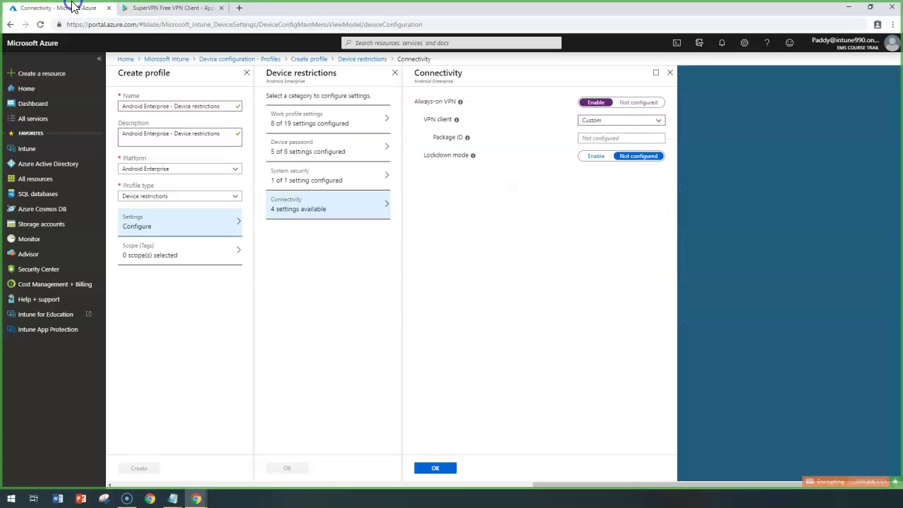
{"action": "left_click", "coordinate": [598, 136]}
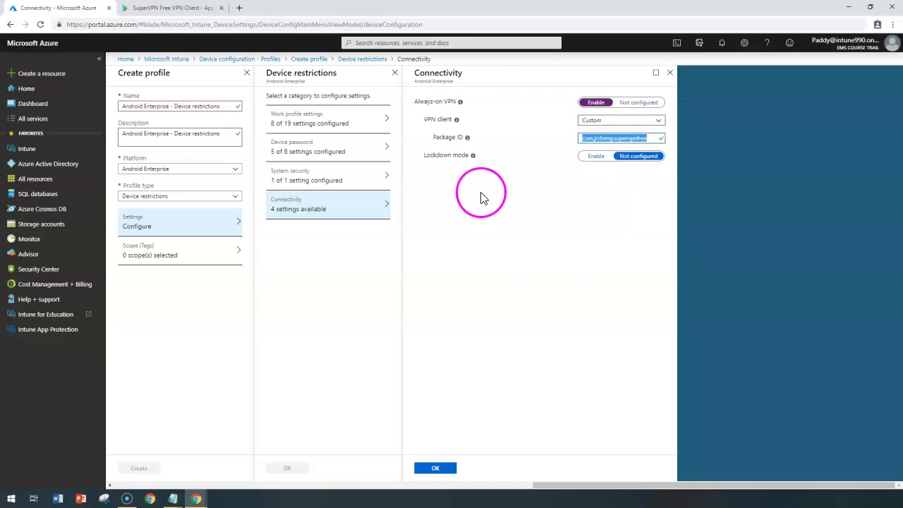
{"action": "left_click", "coordinate": [436, 468]}
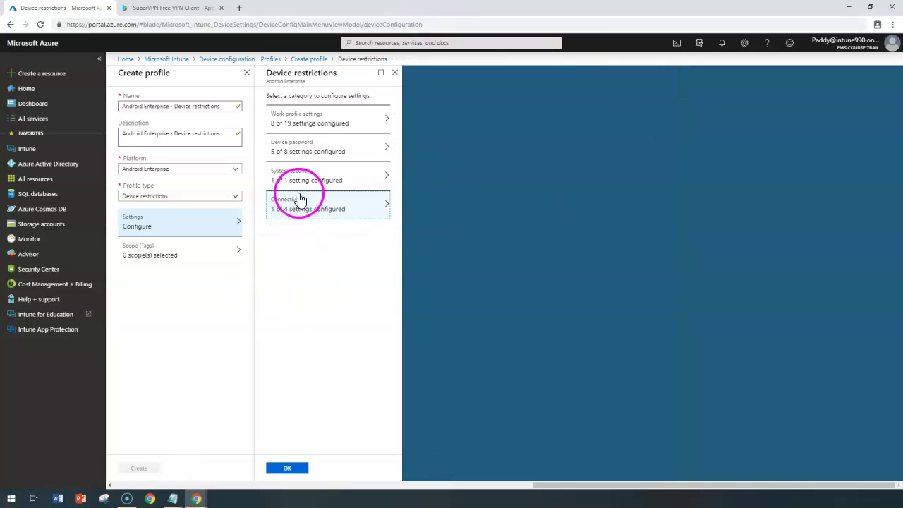
{"action": "left_click", "coordinate": [160, 197]}
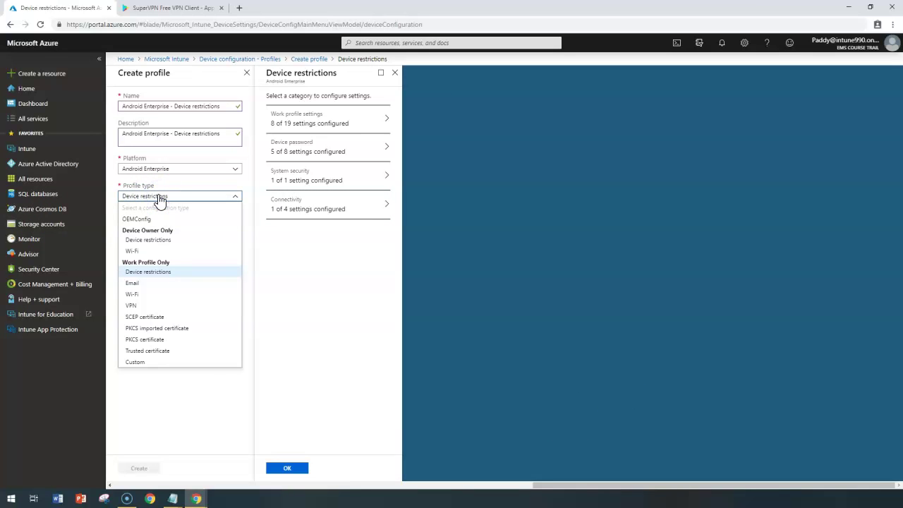
{"action": "left_click", "coordinate": [160, 198]}
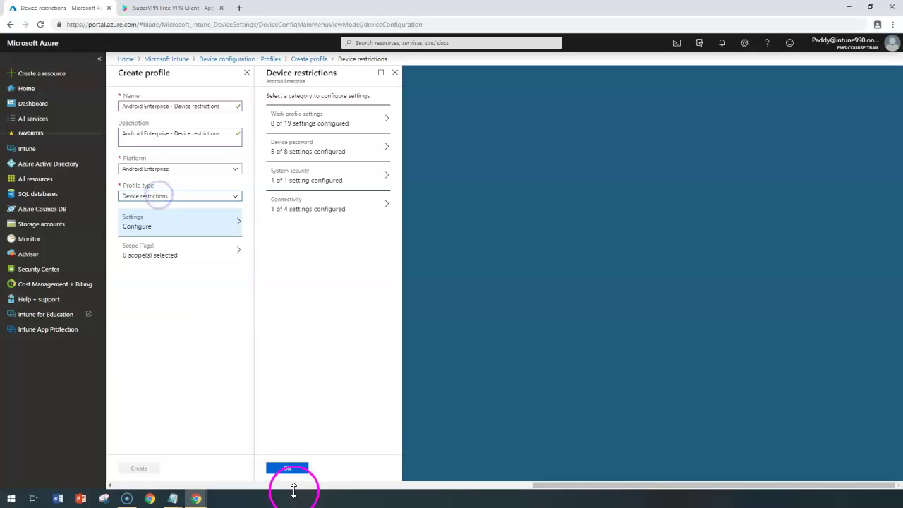
{"action": "left_click", "coordinate": [153, 195]}
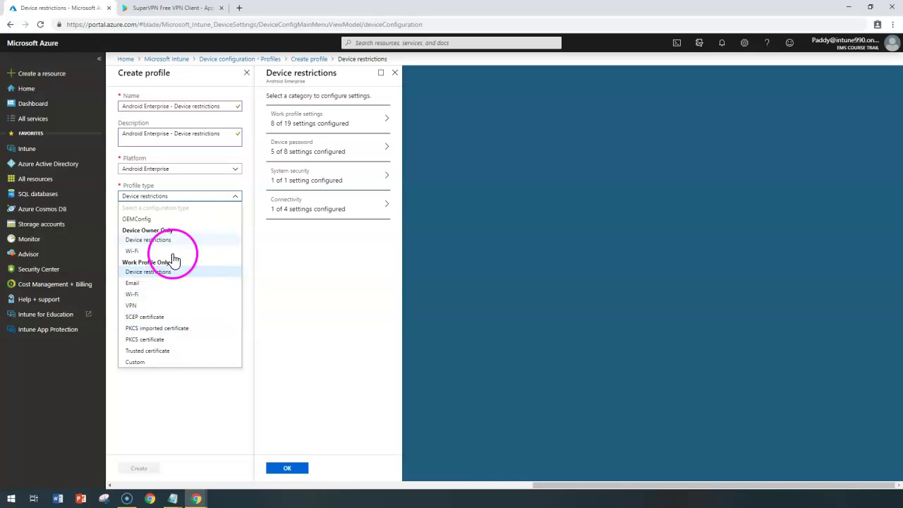
{"action": "left_click", "coordinate": [275, 372]}
Confirm the configured device restrictions and create the Android Enterprise - Device restrictions profile.
{"action": "left_click", "coordinate": [287, 472]}
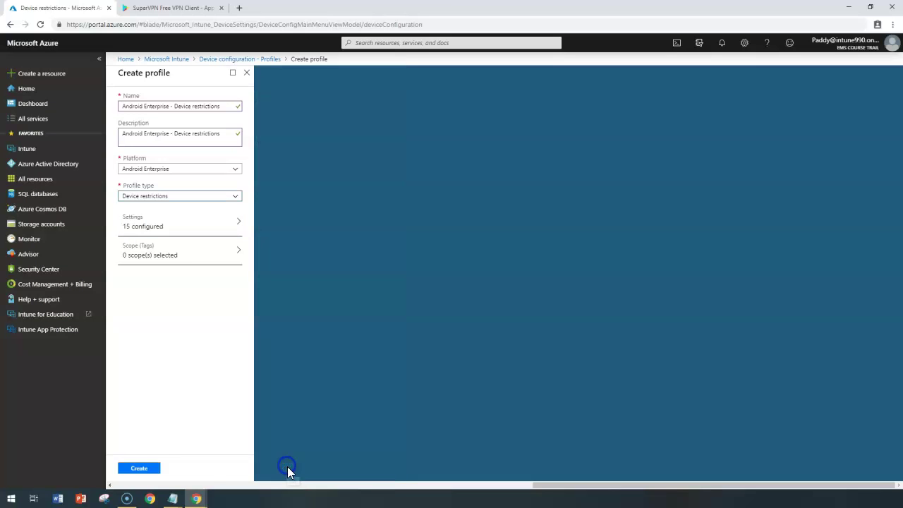
{"action": "left_click", "coordinate": [138, 469]}
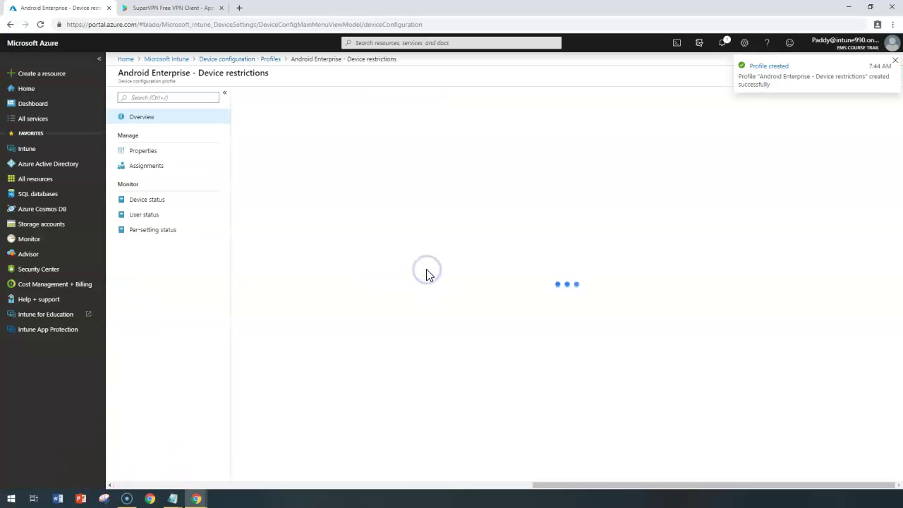
Assign the profile to the All Finance Users Group, save the assignment and evaluate how many users it affects.
{"action": "left_click", "coordinate": [129, 166]}
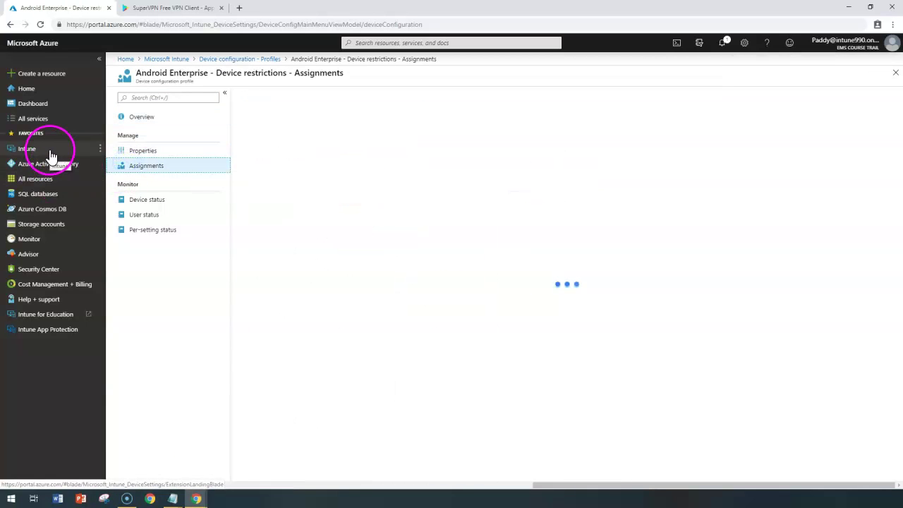
{"action": "left_click", "coordinate": [332, 180]}
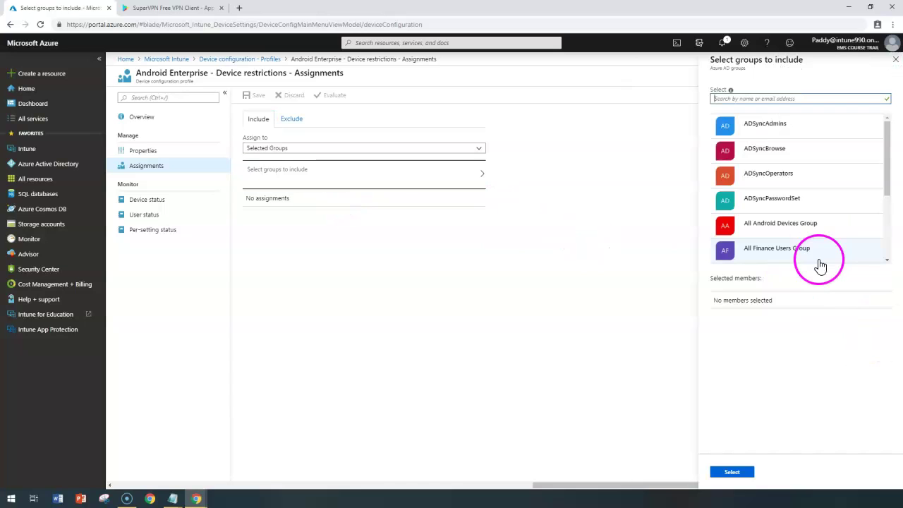
{"action": "left_click", "coordinate": [818, 261]}
{"action": "left_click", "coordinate": [732, 471]}
{"action": "left_click", "coordinate": [253, 97]}
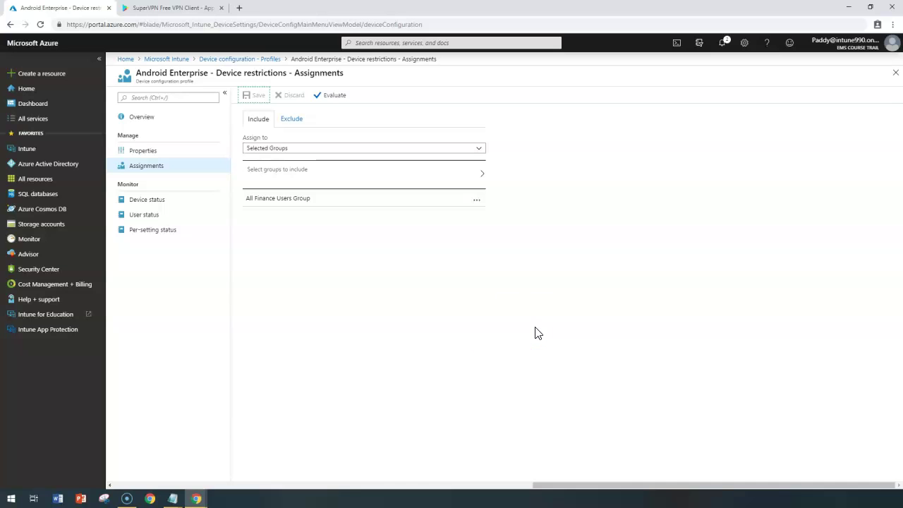
{"action": "left_click", "coordinate": [330, 95]}
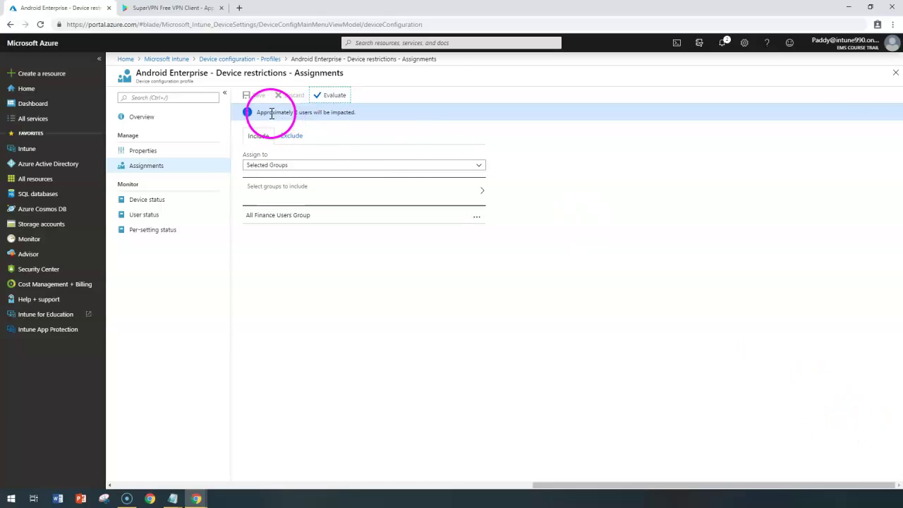
{"action": "left_click", "coordinate": [395, 111]}
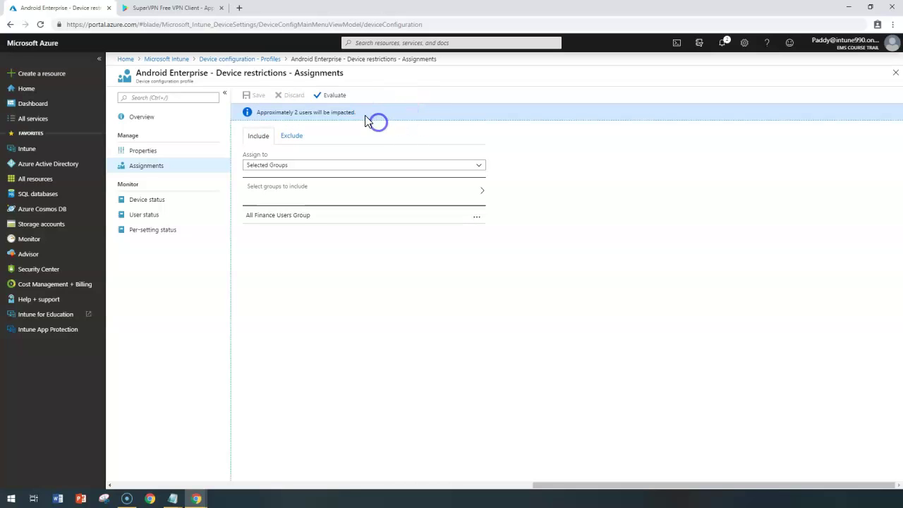